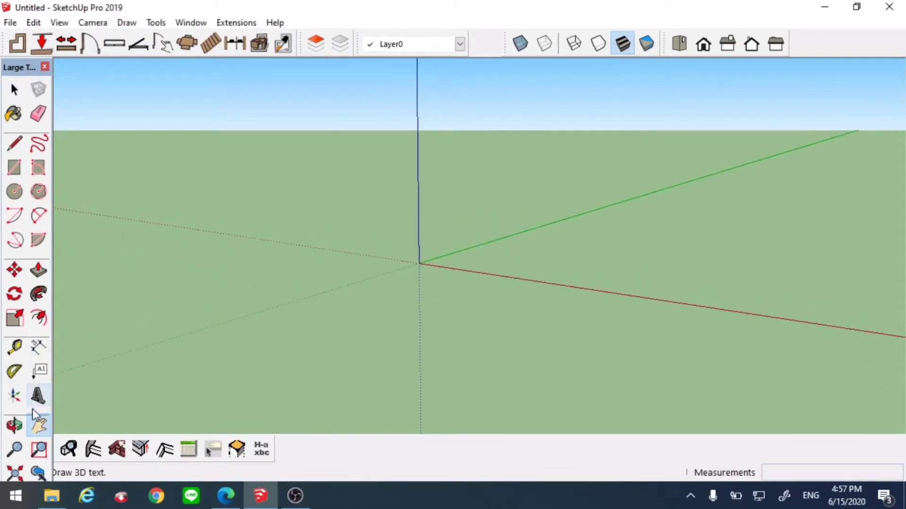
{"action": "left_click", "coordinate": [14, 426]}
{"action": "left_click_drag", "start_coordinate": [401, 264], "coordinate": [404, 288]}
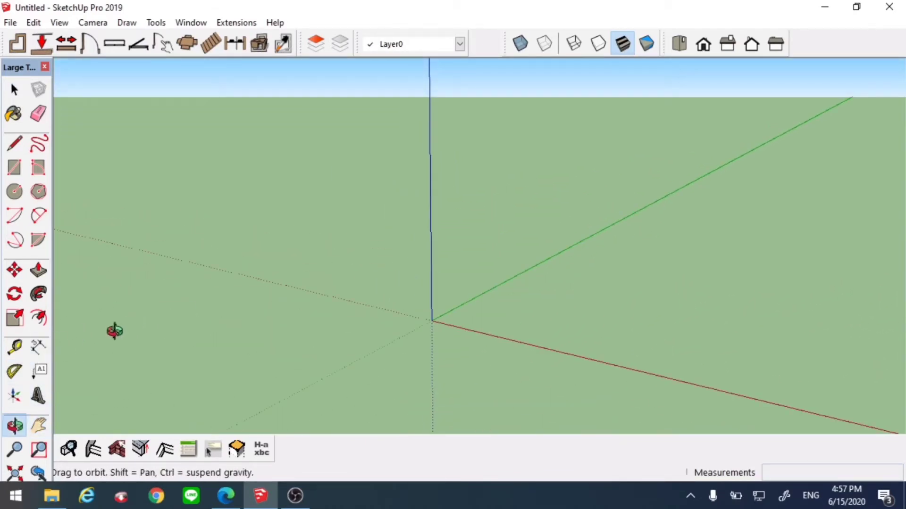
{"action": "left_click", "coordinate": [39, 426]}
{"action": "left_click_drag", "start_coordinate": [491, 384], "coordinate": [449, 319]}
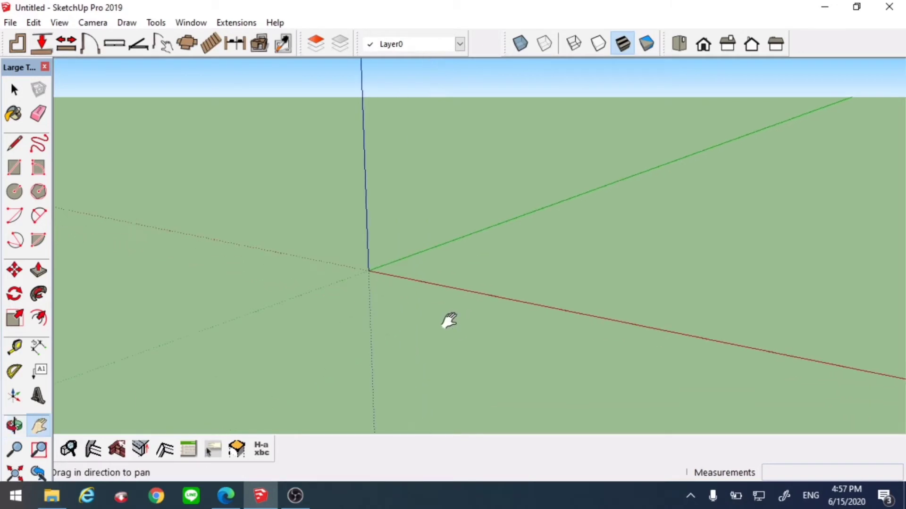
{"action": "right_click", "coordinate": [488, 245]}
{"action": "left_click", "coordinate": [528, 254]}
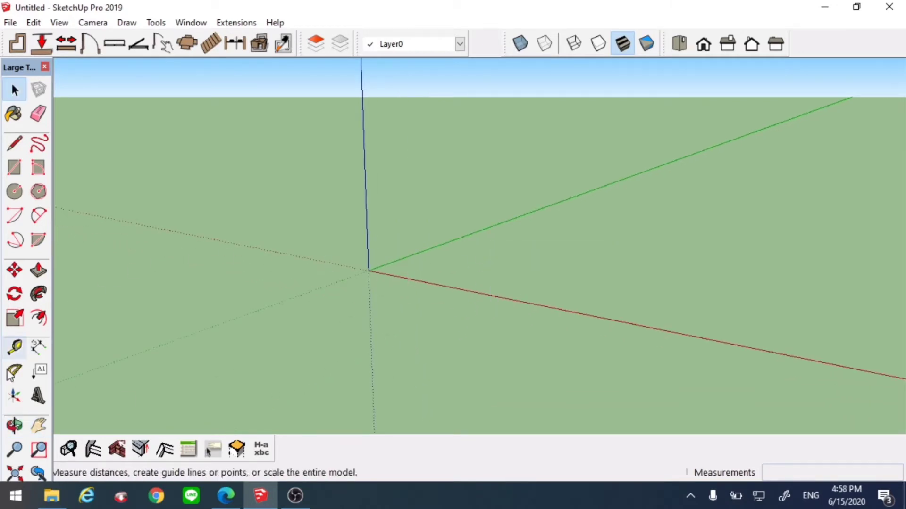
{"action": "left_click", "coordinate": [39, 426]}
{"action": "left_click_drag", "start_coordinate": [283, 356], "coordinate": [317, 300]}
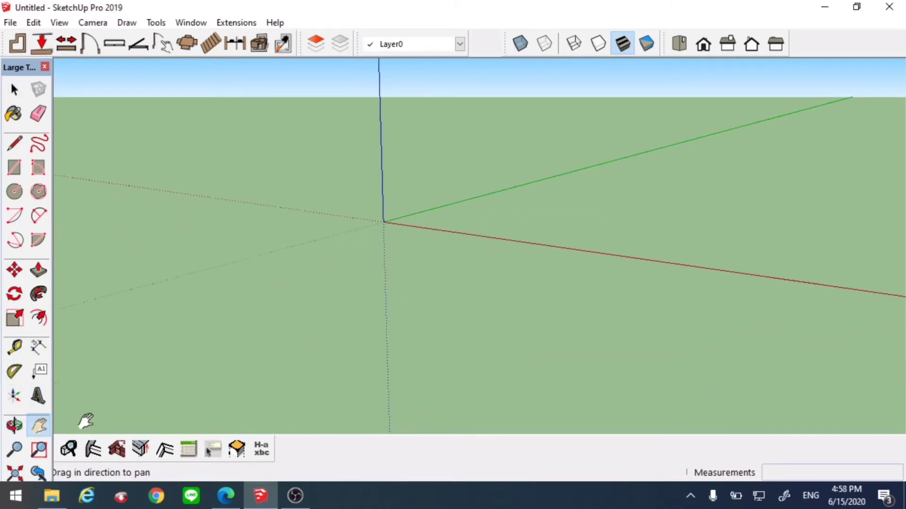
{"action": "left_click", "coordinate": [15, 426]}
{"action": "left_click_drag", "start_coordinate": [182, 330], "coordinate": [197, 355]}
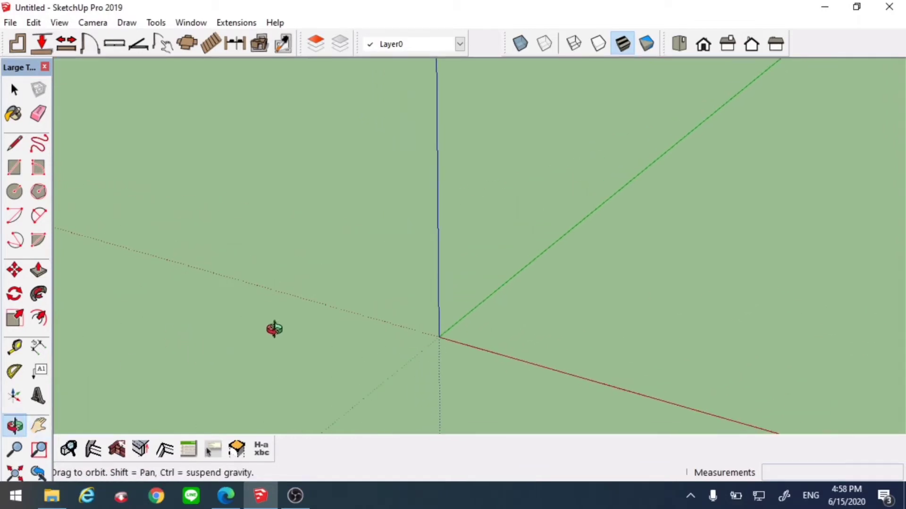
{"action": "mouse_move", "coordinate": [354, 317]}
{"action": "left_mouse_down"}
{"action": "mouse_move", "coordinate": [320, 302]}
{"action": "mouse_move", "coordinate": [348, 313]}
{"action": "left_mouse_up"}
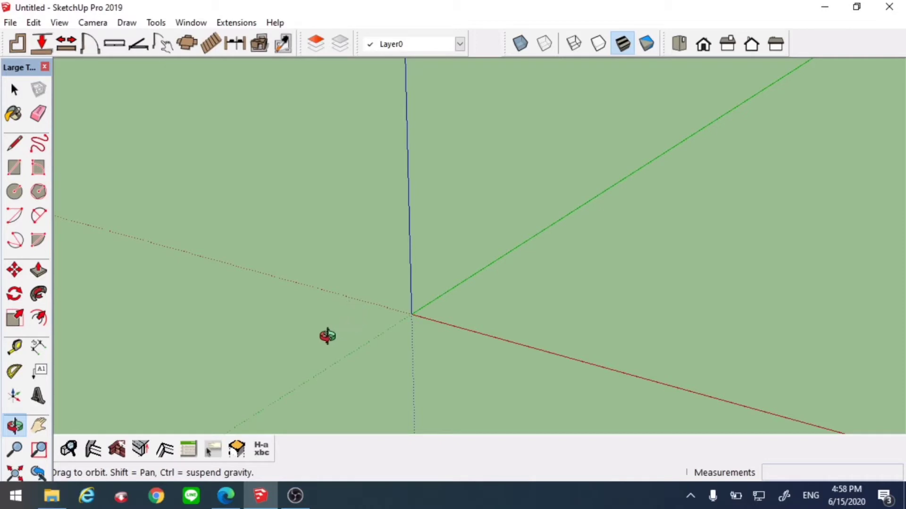
{"action": "mouse_move", "coordinate": [404, 316]}
{"action": "left_mouse_down"}
{"action": "mouse_move", "coordinate": [394, 307]}
{"action": "mouse_move", "coordinate": [392, 323]}
{"action": "left_mouse_up"}
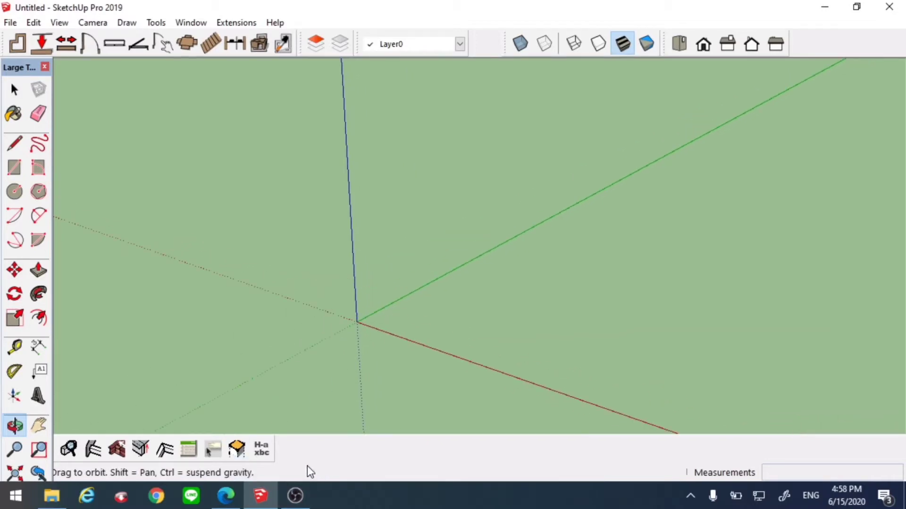
Switch to the browser to study the footing and column grid plan on page 23 of the house PDF, and return to SketchUp
{"action": "left_click", "coordinate": [231, 492]}
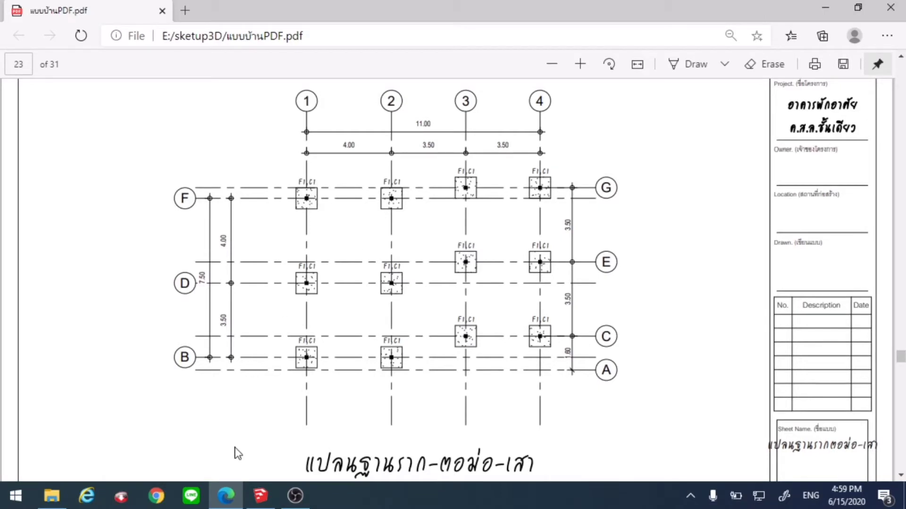
{"action": "left_click", "coordinate": [260, 495]}
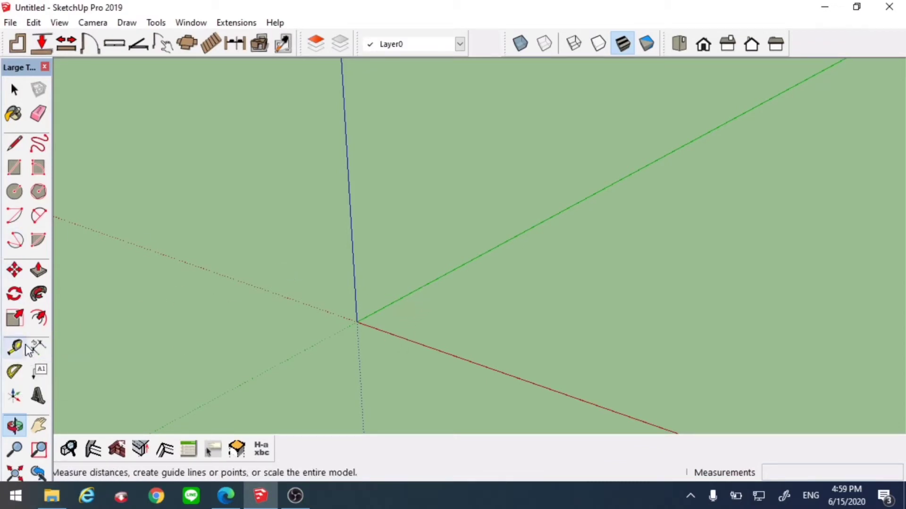
Place one guide parallel to the green axis, about 0.99 m from it, and another parallel to the red axis with the Tape Measure
{"action": "left_click_drag", "start_coordinate": [457, 339], "coordinate": [493, 339]}
{"action": "left_click", "coordinate": [38, 426]}
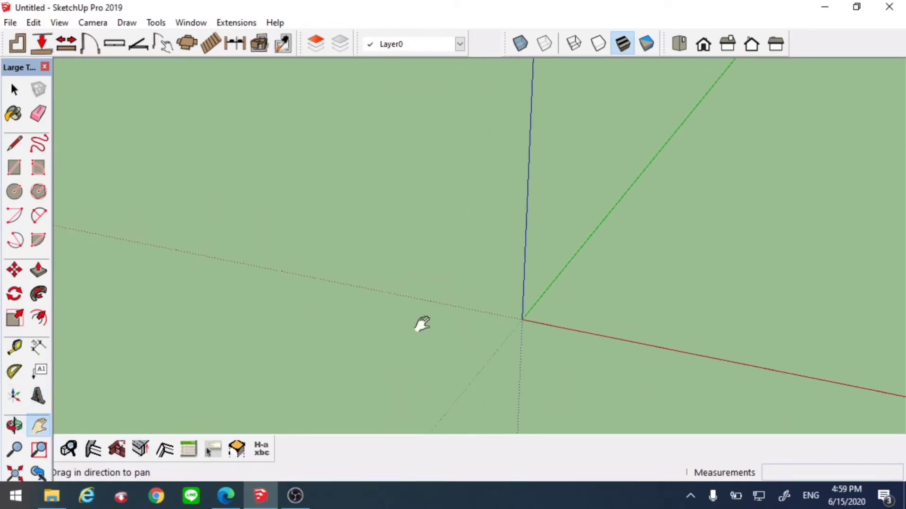
{"action": "left_click_drag", "start_coordinate": [630, 286], "coordinate": [507, 322]}
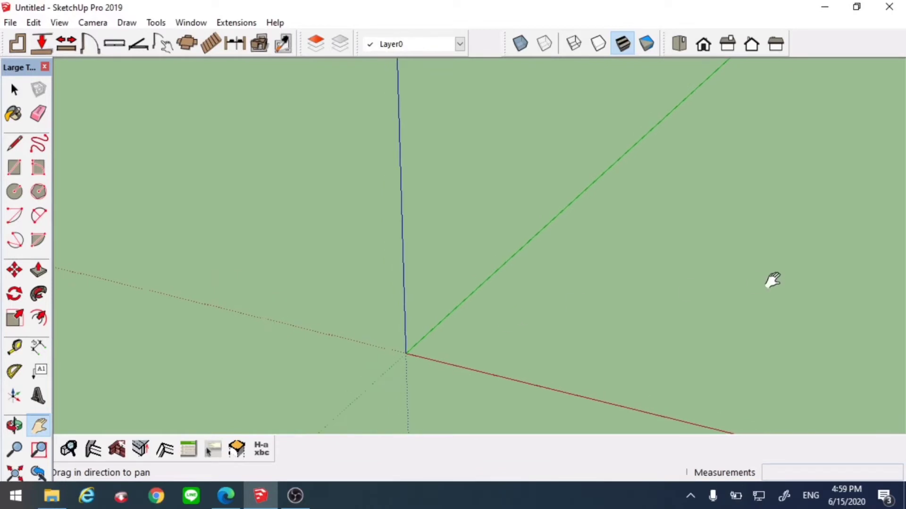
{"action": "left_click_drag", "start_coordinate": [772, 280], "coordinate": [661, 204]}
{"action": "right_click", "coordinate": [487, 228]}
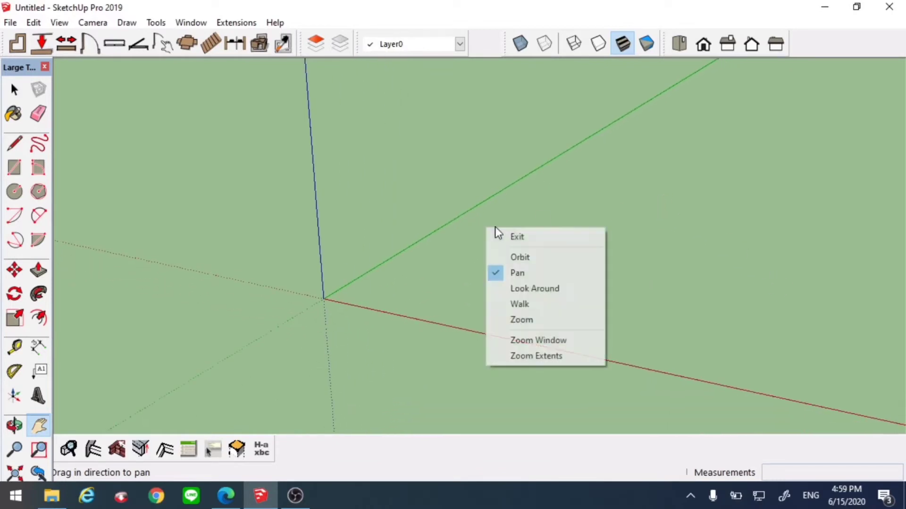
{"action": "left_click", "coordinate": [536, 238]}
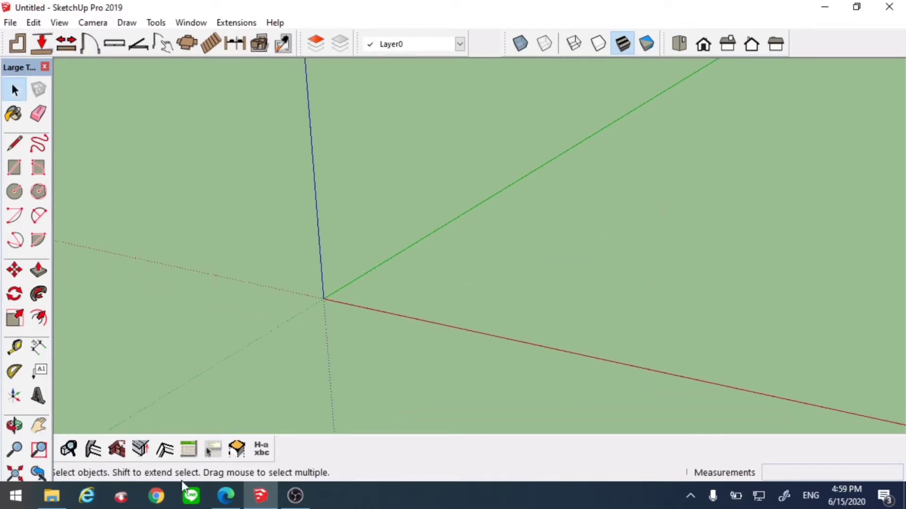
{"action": "left_click", "coordinate": [15, 347]}
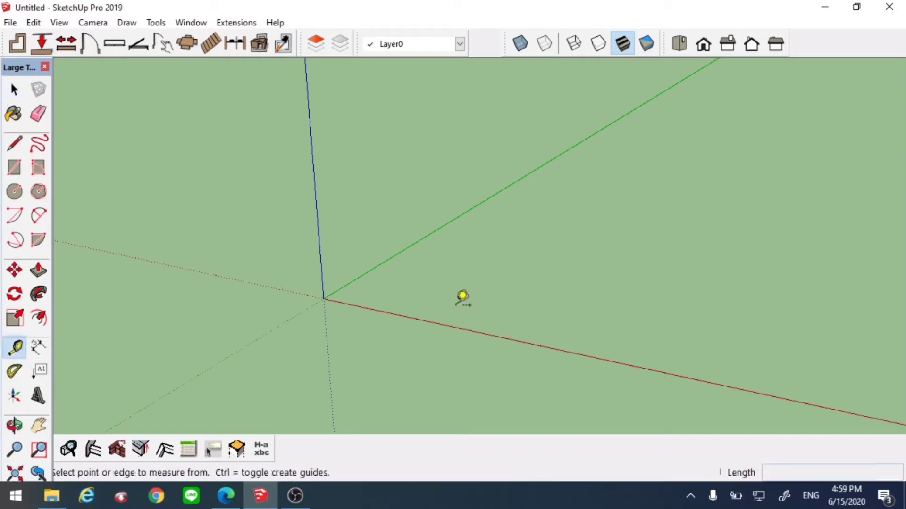
{"action": "left_click", "coordinate": [435, 232]}
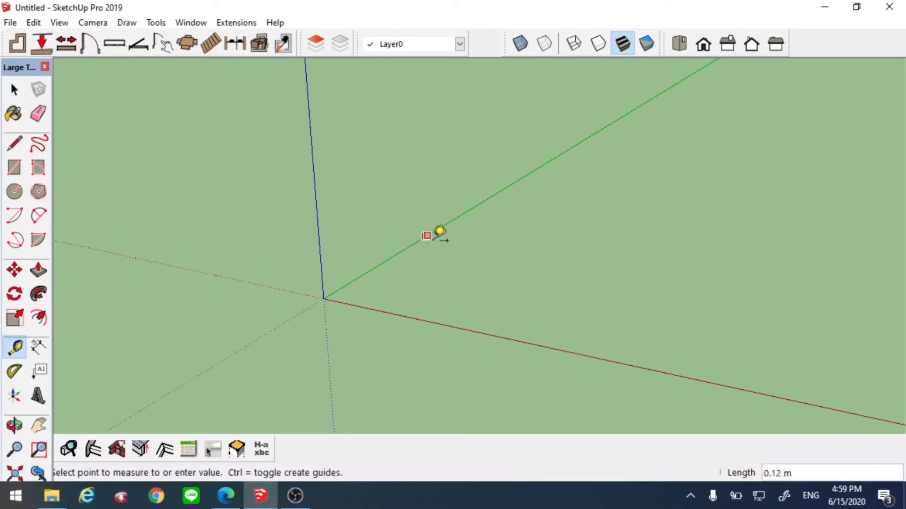
{"action": "left_click", "coordinate": [468, 241]}
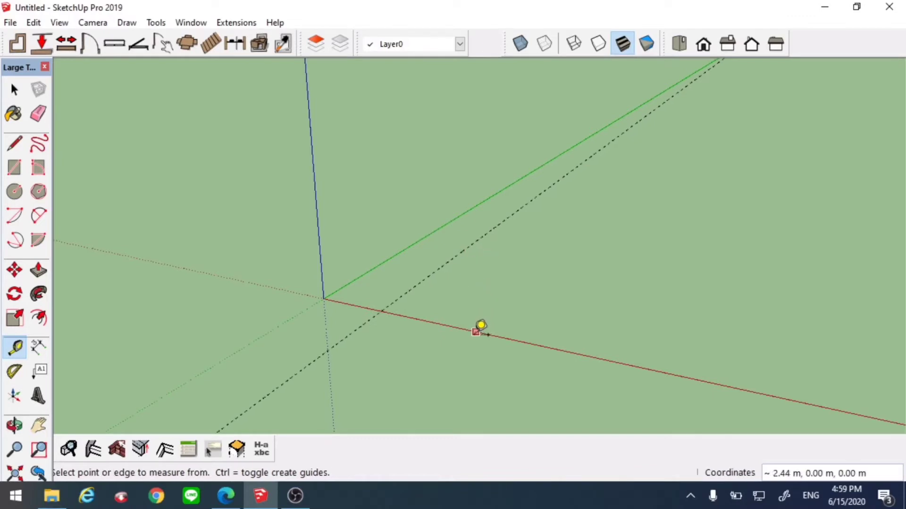
{"action": "left_click", "coordinate": [475, 332]}
{"action": "left_click", "coordinate": [519, 302]}
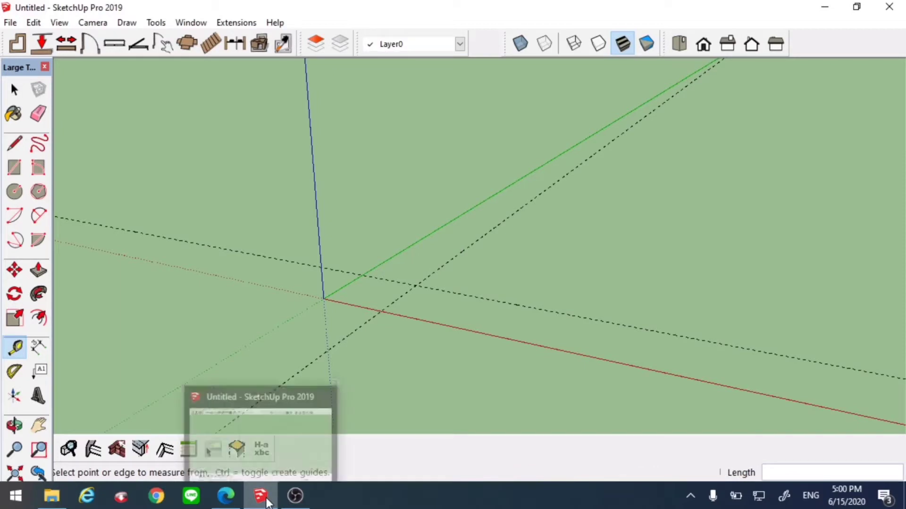
Check the spacing between grid lines 1 to 4 on the PDF plan in the browser, and return to SketchUp
{"action": "left_click", "coordinate": [226, 496]}
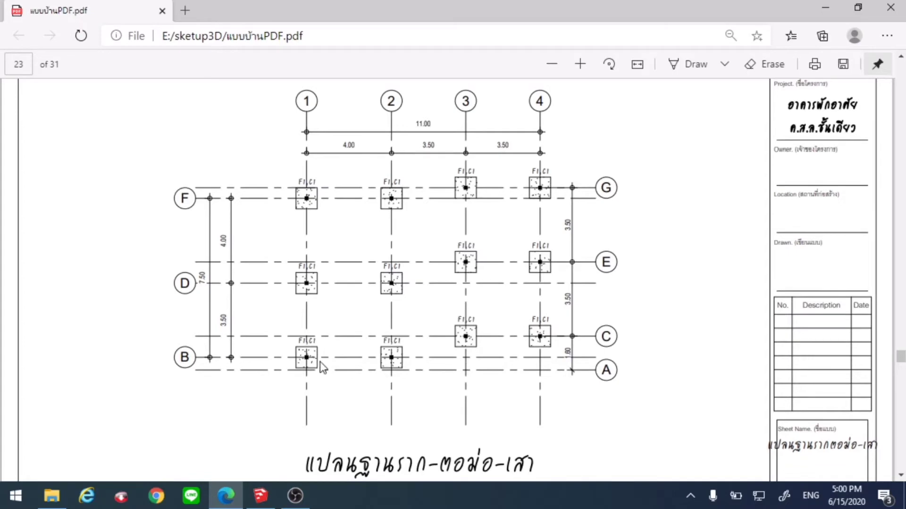
{"action": "left_click", "coordinate": [260, 495]}
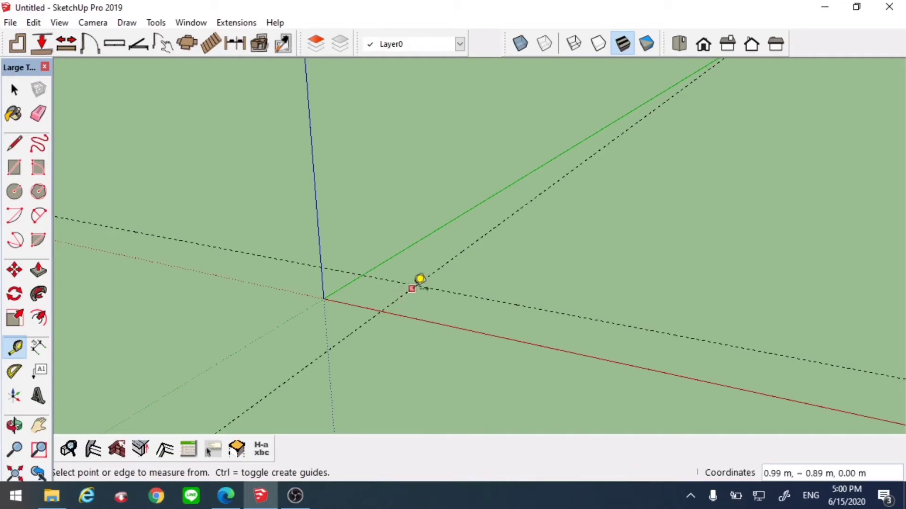
Offset a guide 4 m along the red axis from the guide parallel to the green axis, and another 3.5 m beyond it
{"action": "left_click", "coordinate": [13, 422]}
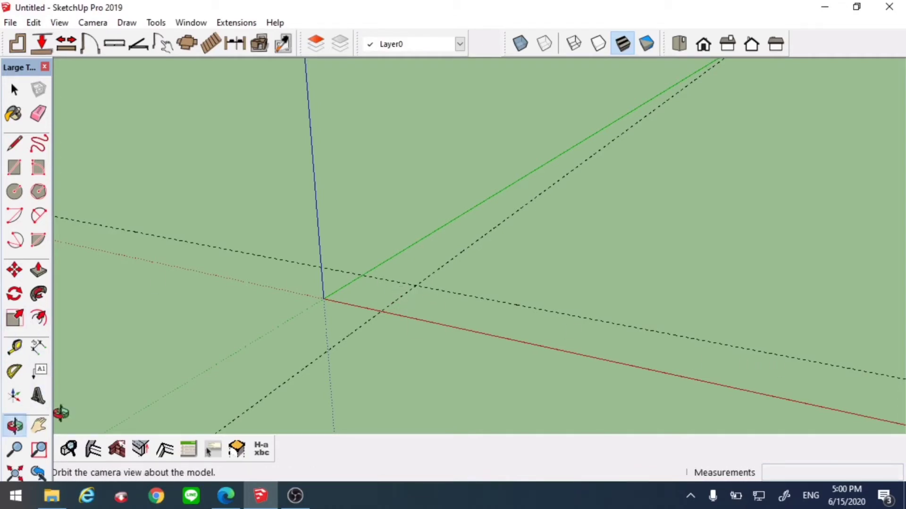
{"action": "left_click_drag", "start_coordinate": [321, 310], "coordinate": [270, 336]}
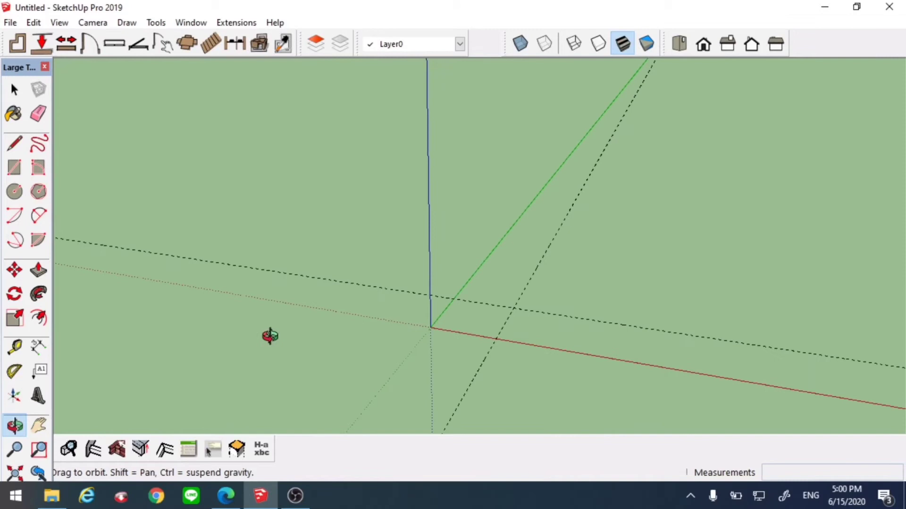
{"action": "left_click", "coordinate": [39, 426]}
{"action": "left_click_drag", "start_coordinate": [533, 353], "coordinate": [434, 354]}
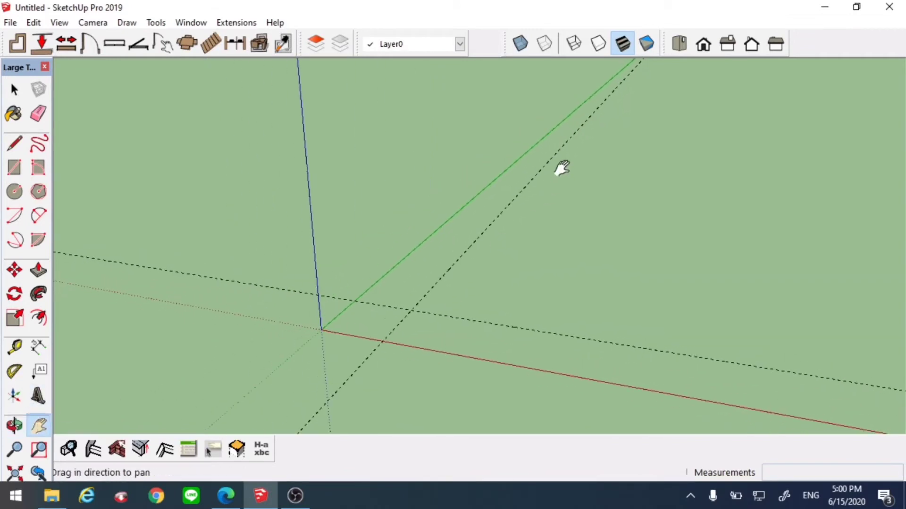
{"action": "left_click_drag", "start_coordinate": [560, 168], "coordinate": [497, 158]}
{"action": "key", "text": "t"}
{"action": "left_click", "coordinate": [467, 204]}
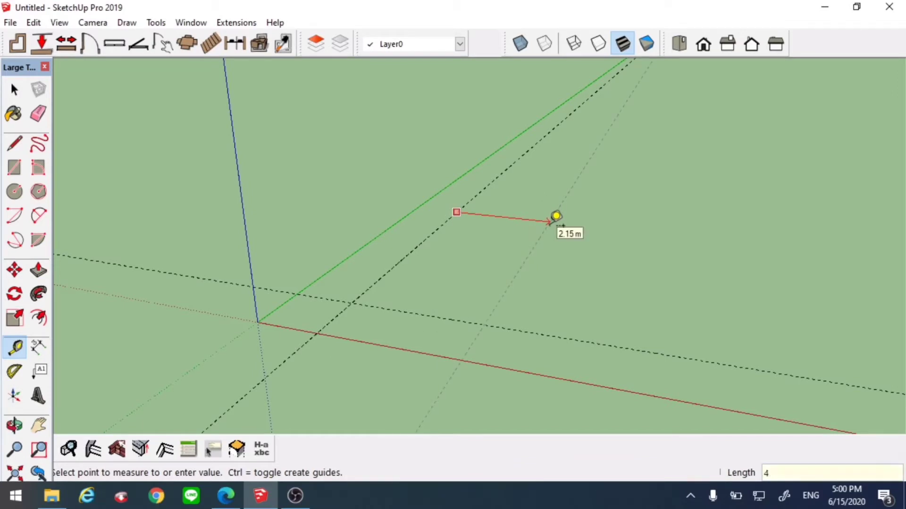
{"action": "key", "text": "Return"}
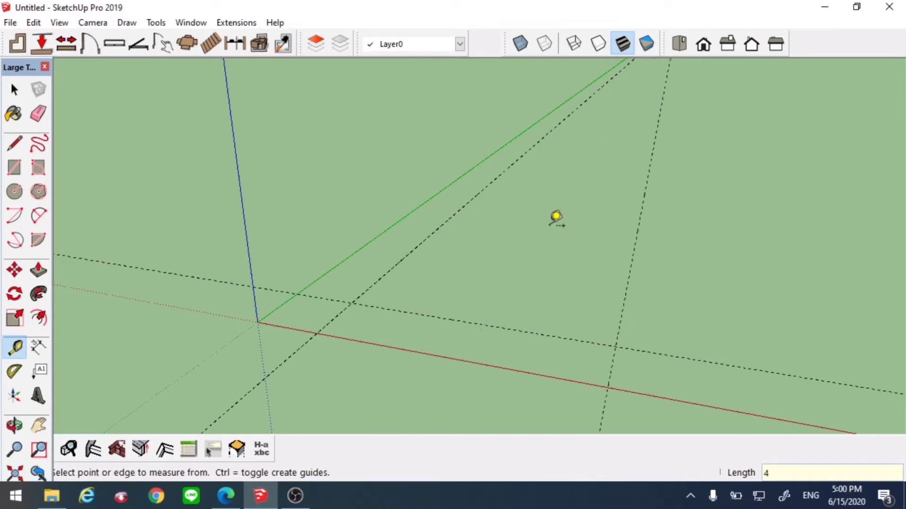
{"action": "left_click", "coordinate": [639, 225]}
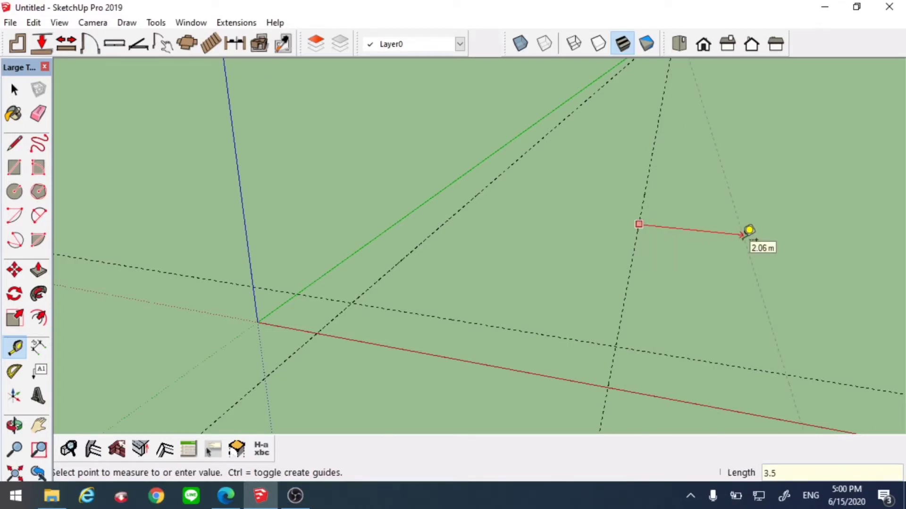
{"action": "key", "text": "Return"}
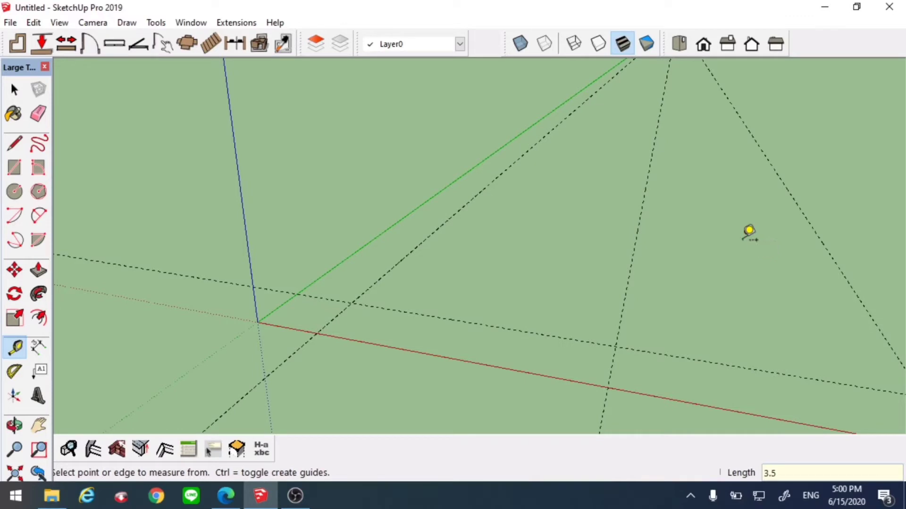
Offset the fourth grid guide 3.5 m beyond the third guide parallel to the green axis
{"action": "left_click", "coordinate": [14, 425]}
{"action": "left_click_drag", "start_coordinate": [391, 342], "coordinate": [323, 330]}
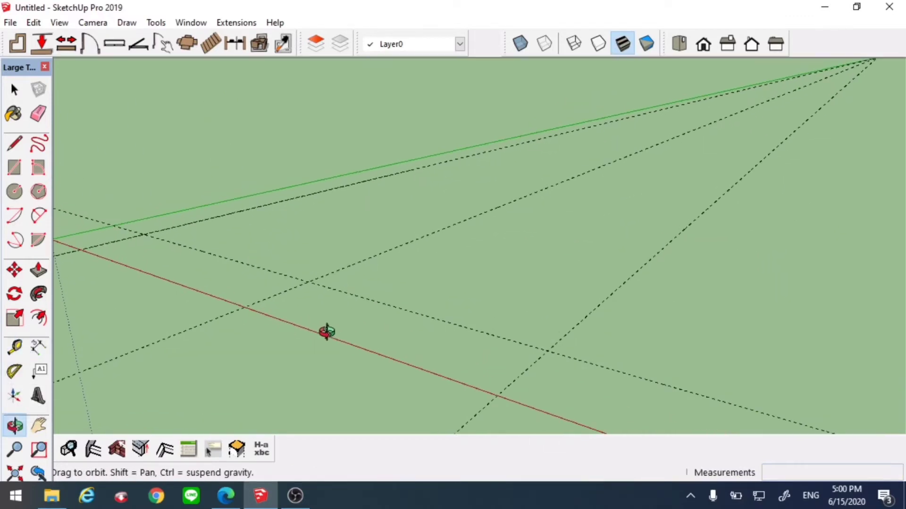
{"action": "left_click", "coordinate": [14, 449]}
{"action": "left_click_drag", "start_coordinate": [309, 301], "coordinate": [298, 264]}
{"action": "left_click", "coordinate": [34, 427]}
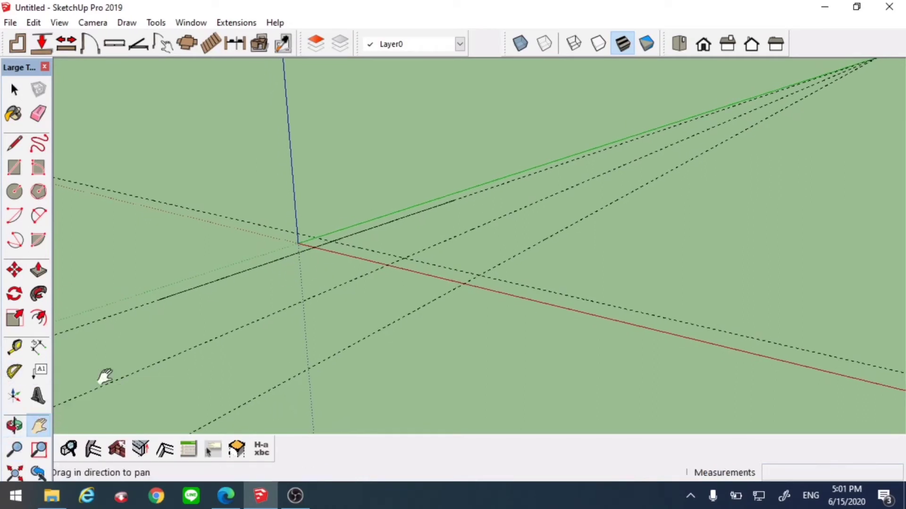
{"action": "left_click_drag", "start_coordinate": [234, 312], "coordinate": [316, 325]}
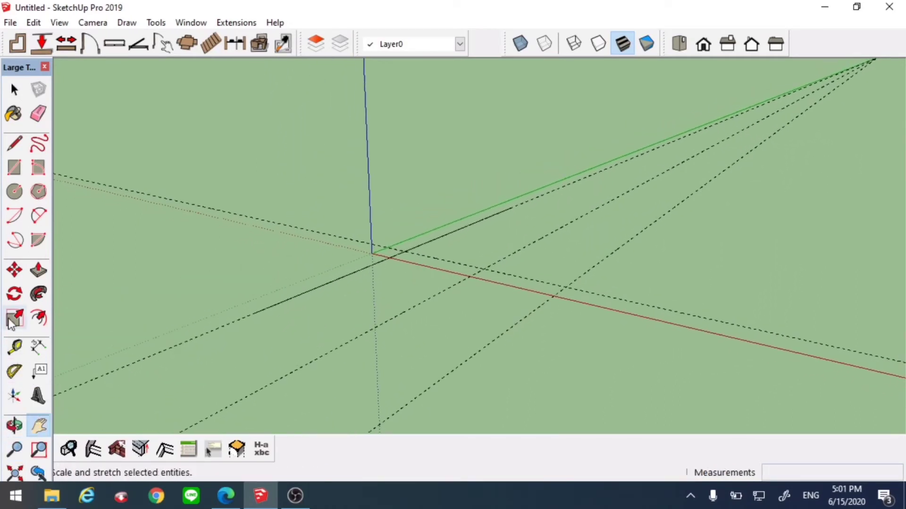
{"action": "left_click", "coordinate": [14, 426]}
{"action": "left_click_drag", "start_coordinate": [147, 370], "coordinate": [310, 384]}
{"action": "left_click_drag", "start_coordinate": [342, 312], "coordinate": [340, 331]}
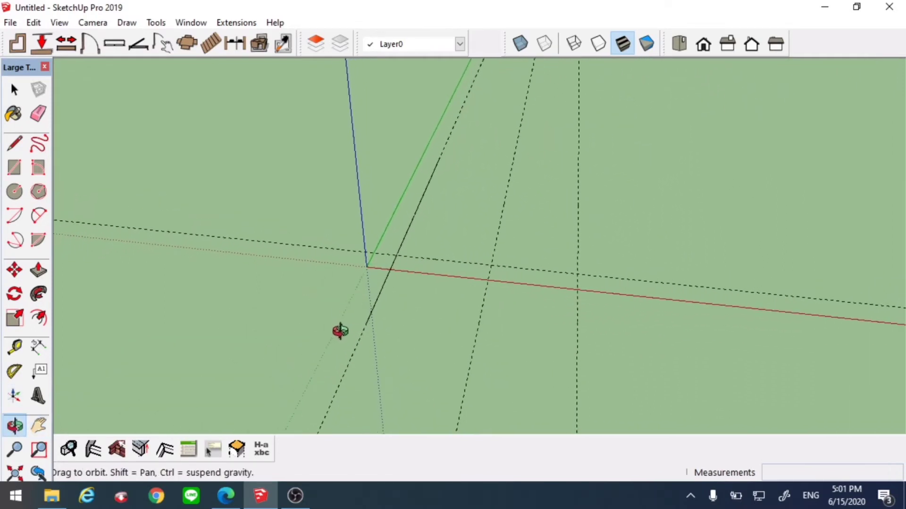
{"action": "right_click", "coordinate": [383, 304]}
{"action": "left_click", "coordinate": [398, 312]}
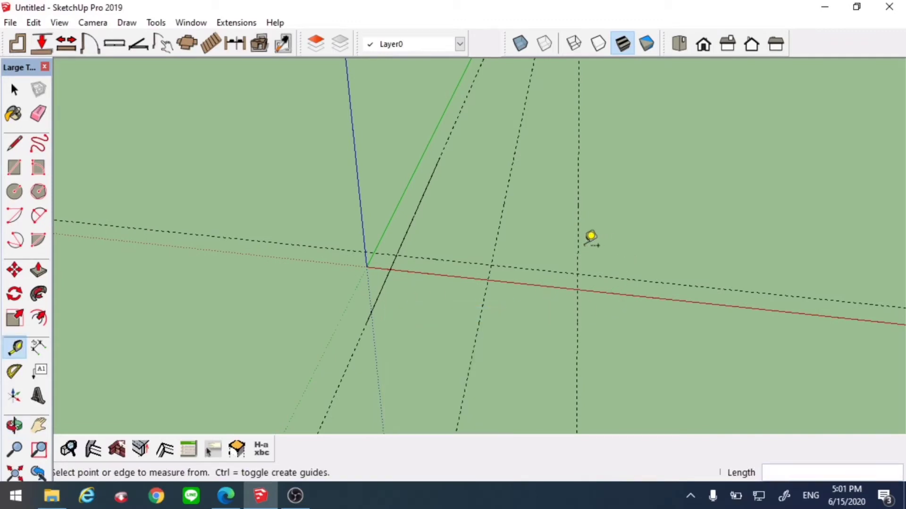
{"action": "left_click", "coordinate": [578, 247]}
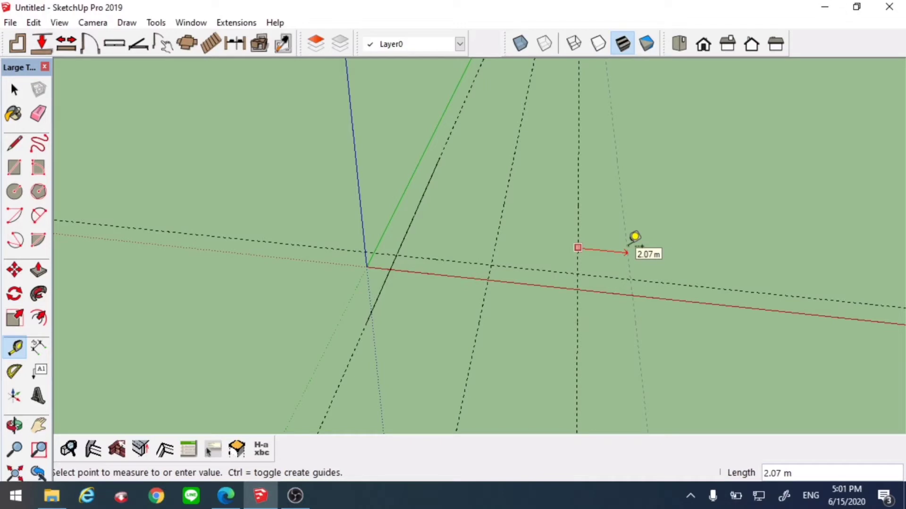
{"action": "type", "text": "3.5"}
{"action": "key", "text": "Return"}
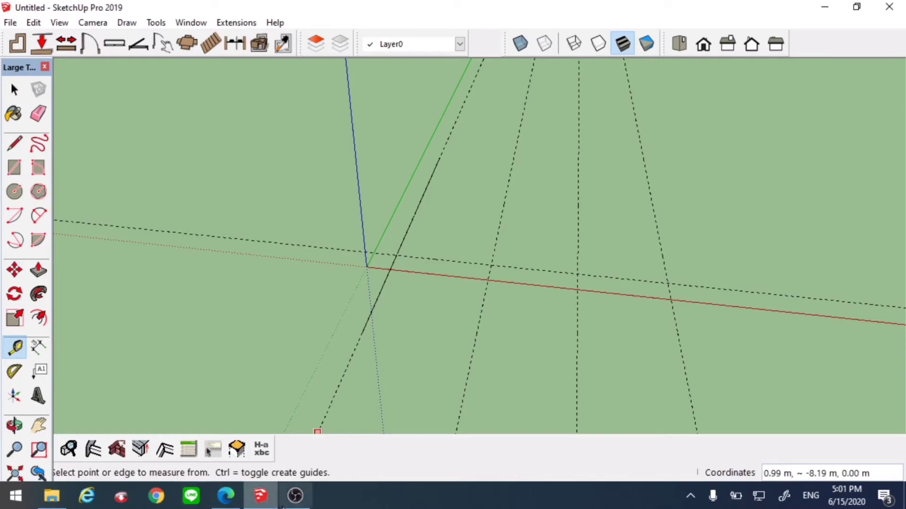
Review the lettered grid rows and their spacings on the PDF plan in the browser, and return to SketchUp
{"action": "mouse_move", "coordinate": [229, 497]}
{"action": "left_click", "coordinate": [304, 450]}
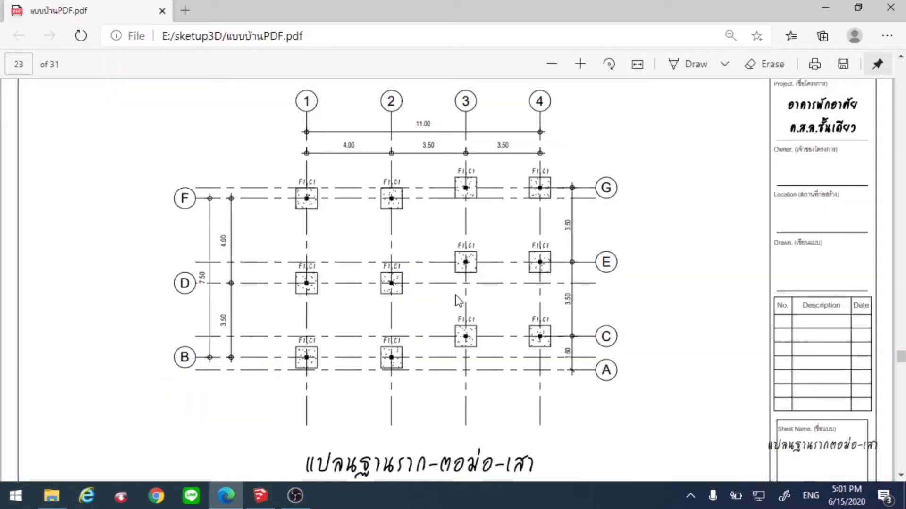
{"action": "left_click", "coordinate": [268, 500]}
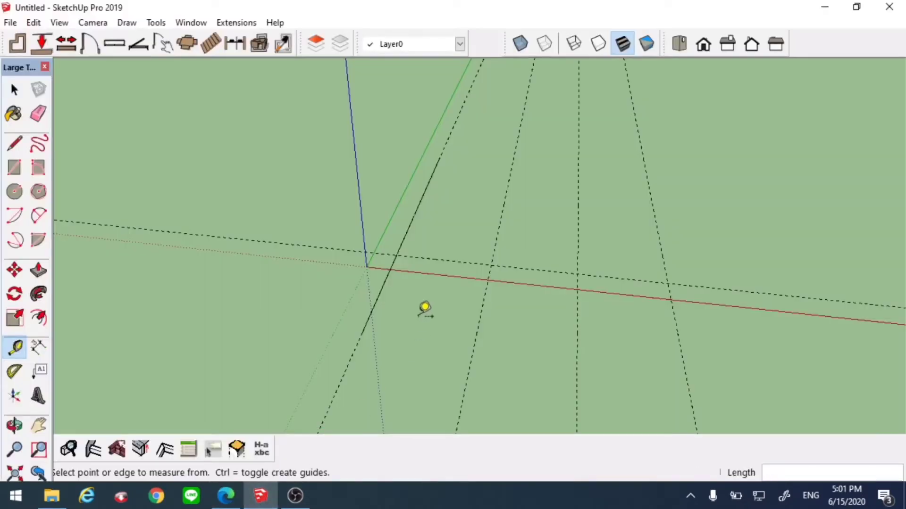
Check the B–D row spacing on the PDF plan, and in SketchUp offset a guide 3.5 m along the green axis from the guide parallel to the red axis
{"action": "left_click", "coordinate": [226, 495]}
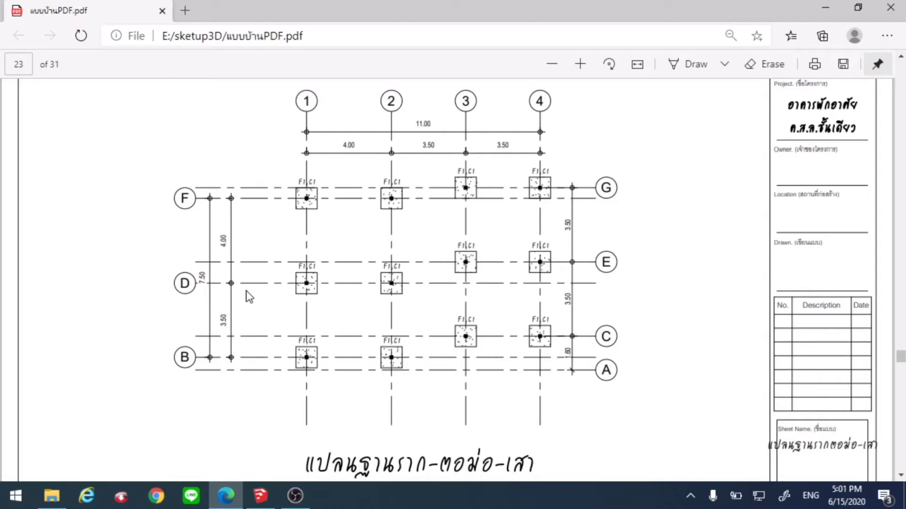
{"action": "left_click", "coordinate": [260, 500]}
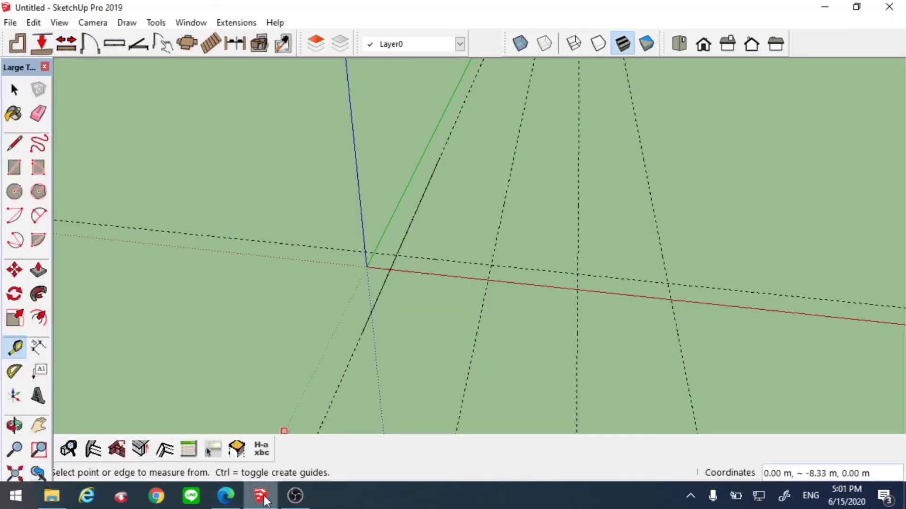
{"action": "left_click", "coordinate": [14, 426]}
{"action": "left_click_drag", "start_coordinate": [213, 316], "coordinate": [206, 344]}
{"action": "left_click", "coordinate": [39, 426]}
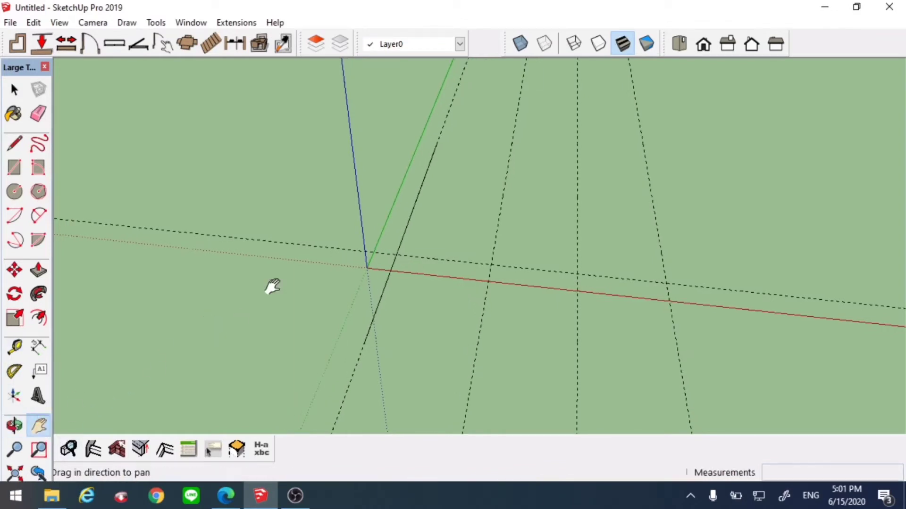
{"action": "left_click_drag", "start_coordinate": [271, 285], "coordinate": [255, 337]}
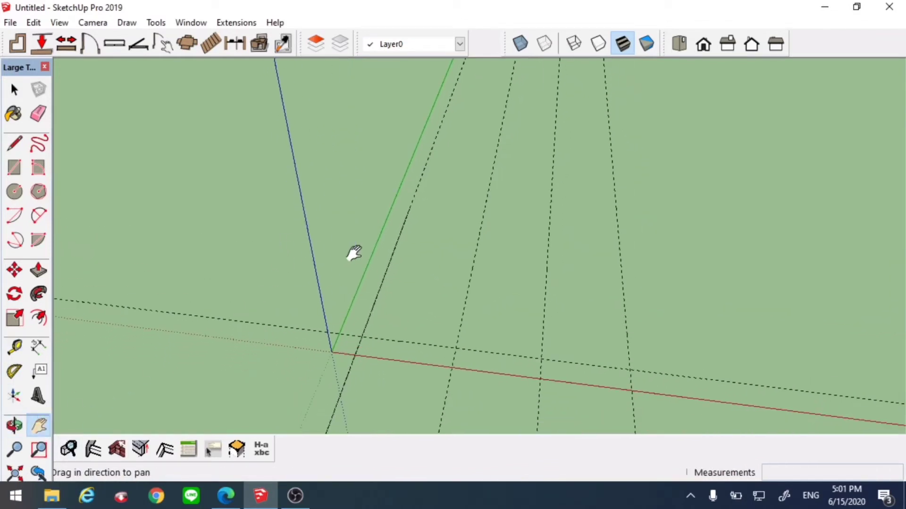
{"action": "right_click", "coordinate": [354, 253]}
{"action": "left_click", "coordinate": [392, 263]}
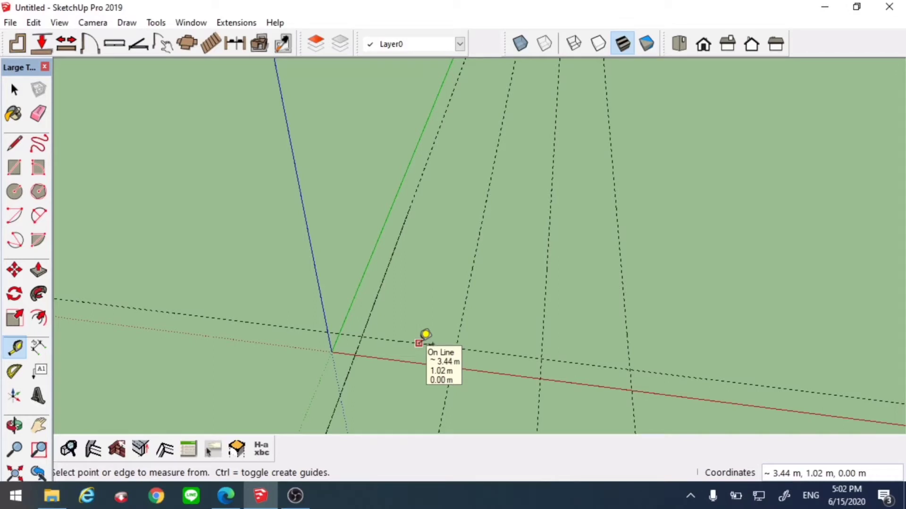
{"action": "left_click", "coordinate": [419, 342]}
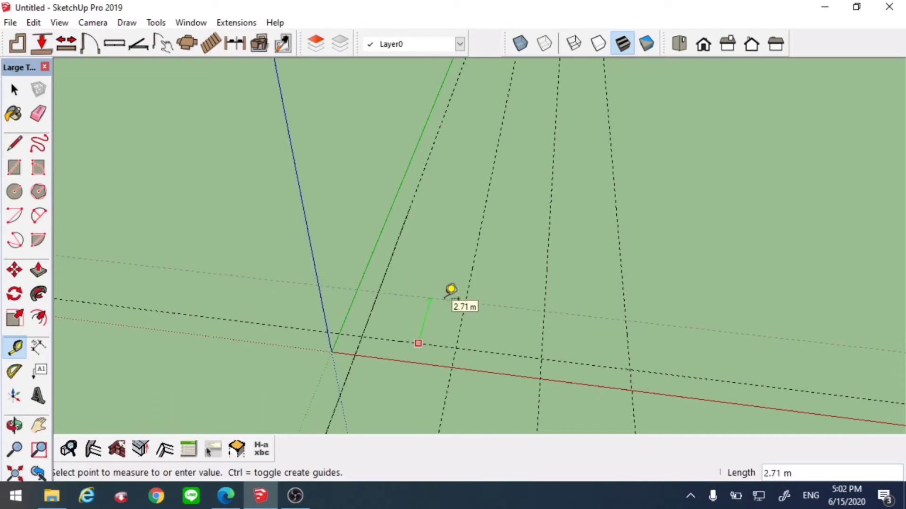
{"action": "type", "text": "3.5"}
{"action": "key", "text": "Return"}
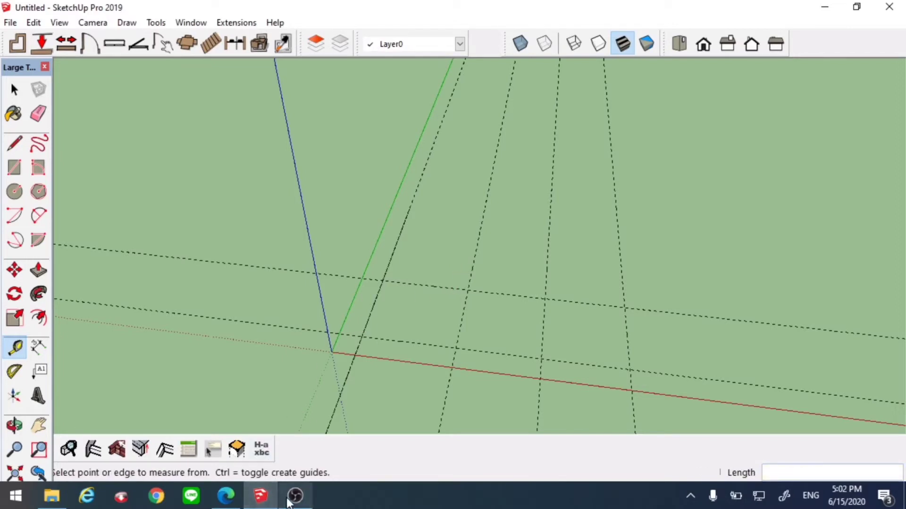
Check the D–F spacing on the PDF plan, and in SketchUp offset another row guide 4 m beyond the second one along the green axis
{"action": "left_click", "coordinate": [226, 496]}
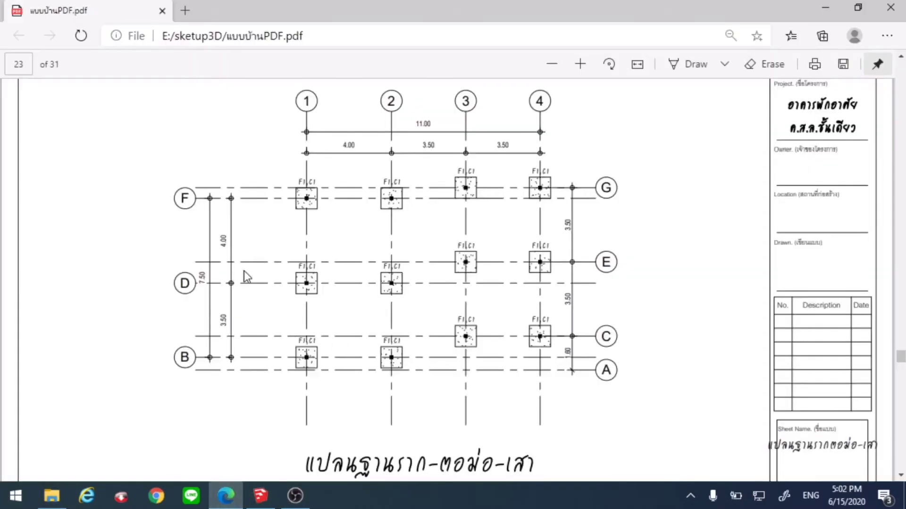
{"action": "left_click", "coordinate": [260, 496]}
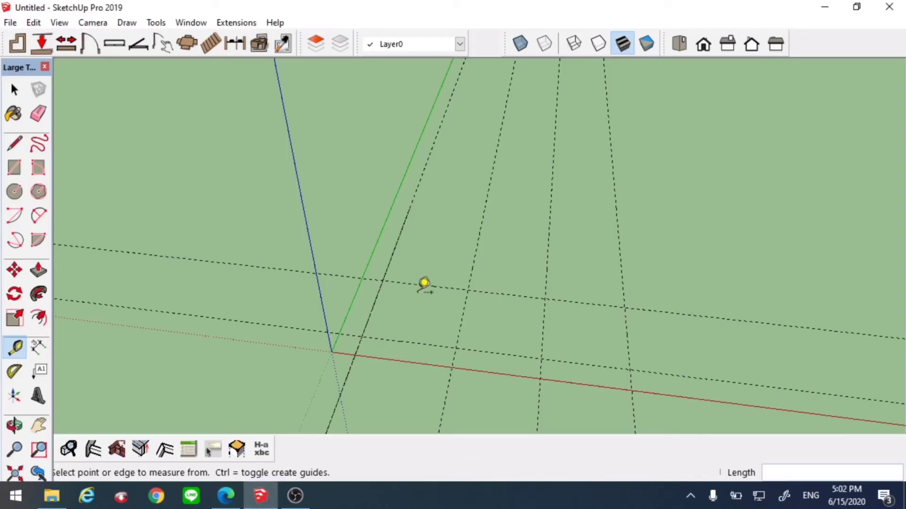
{"action": "left_click", "coordinate": [420, 284]}
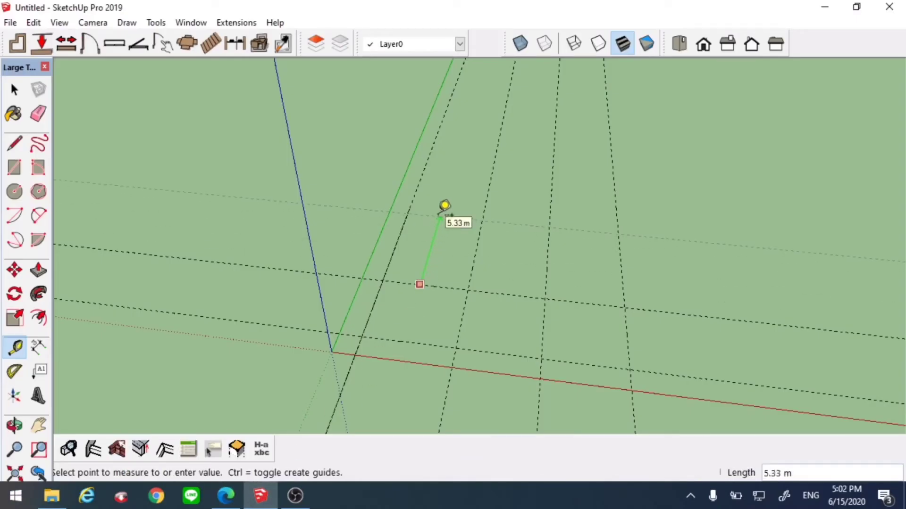
{"action": "type", "text": "4"}
{"action": "key", "text": "Return"}
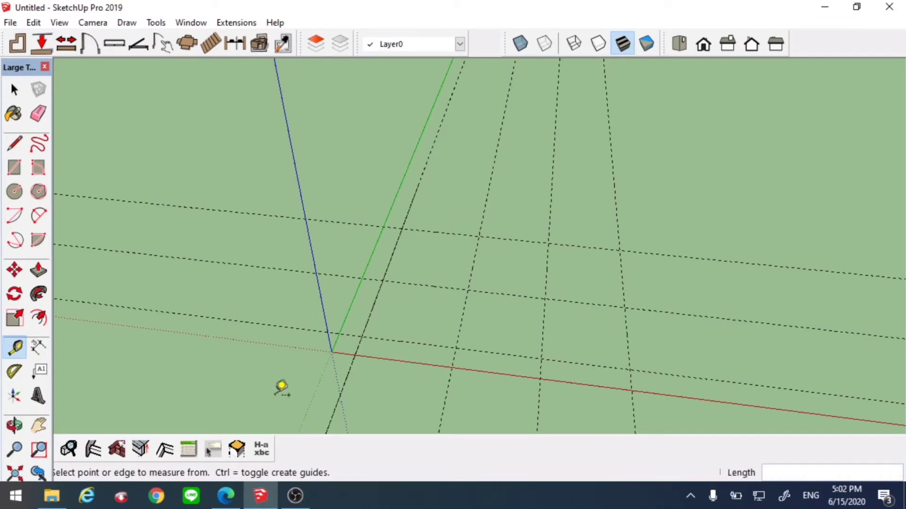
Review the footing positions and grid rows on the PDF plan in the browser, and return to SketchUp
{"action": "left_click", "coordinate": [222, 499]}
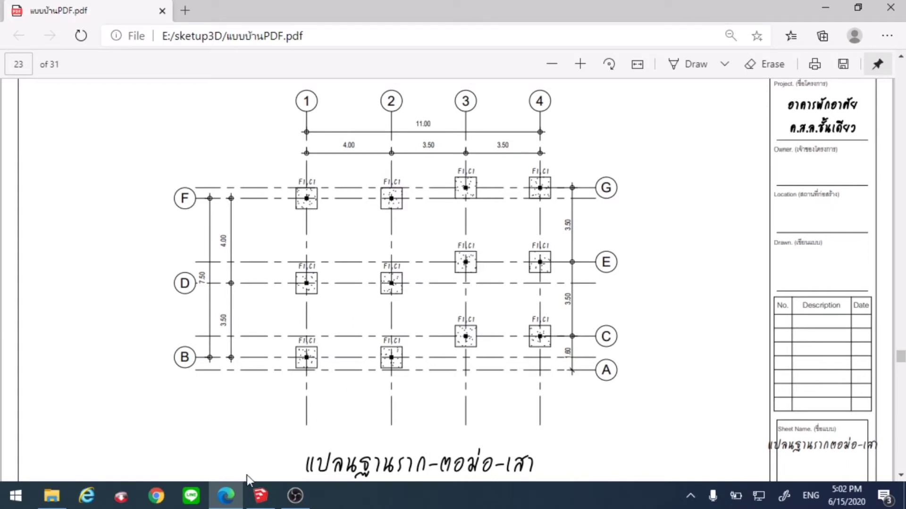
{"action": "left_click", "coordinate": [257, 501]}
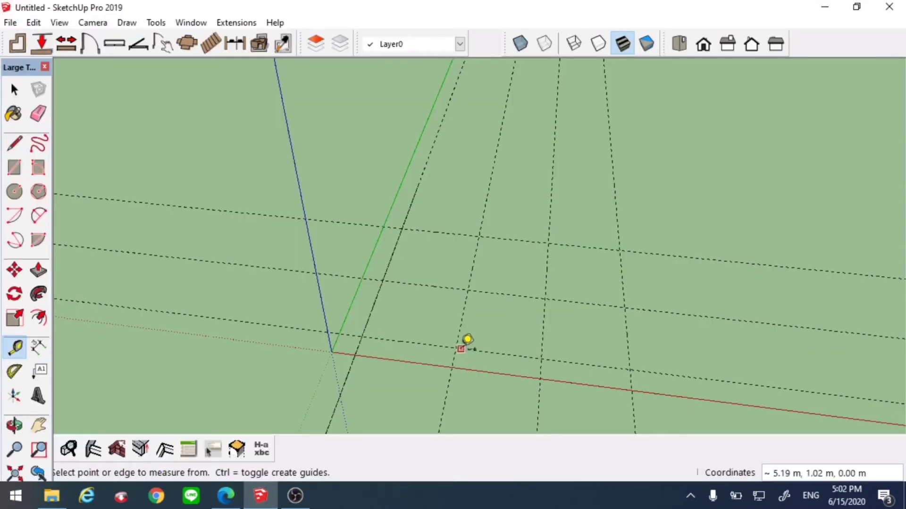
{"action": "left_click", "coordinate": [226, 496]}
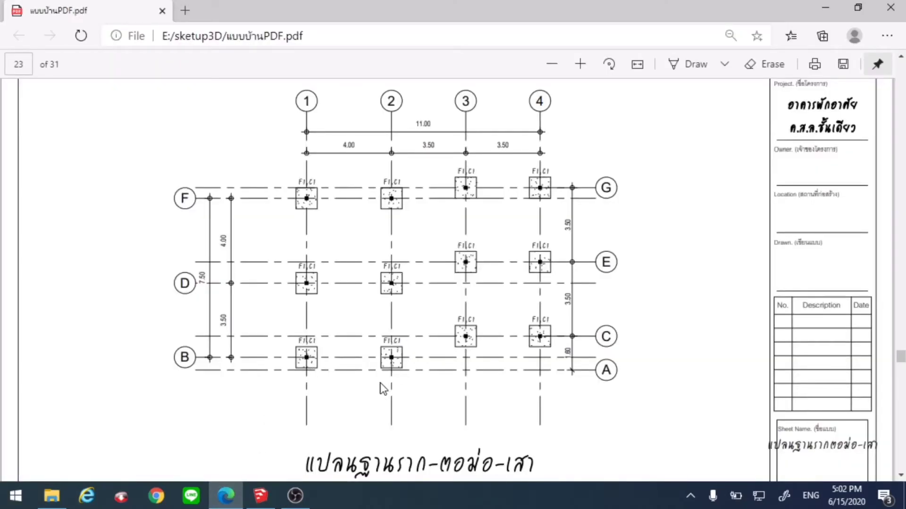
{"action": "left_click", "coordinate": [260, 496]}
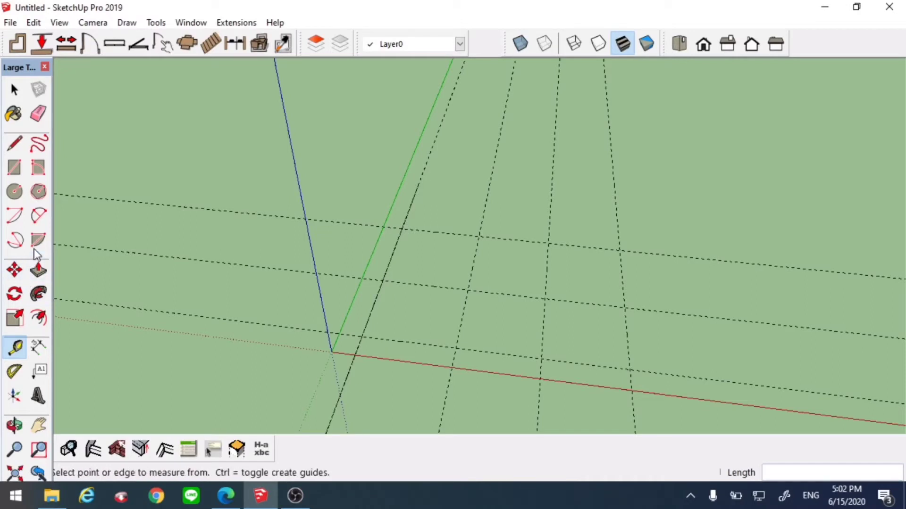
Draw a 1 × 1 m square centred on the guide intersection nearest the origin
{"action": "left_click", "coordinate": [15, 168]}
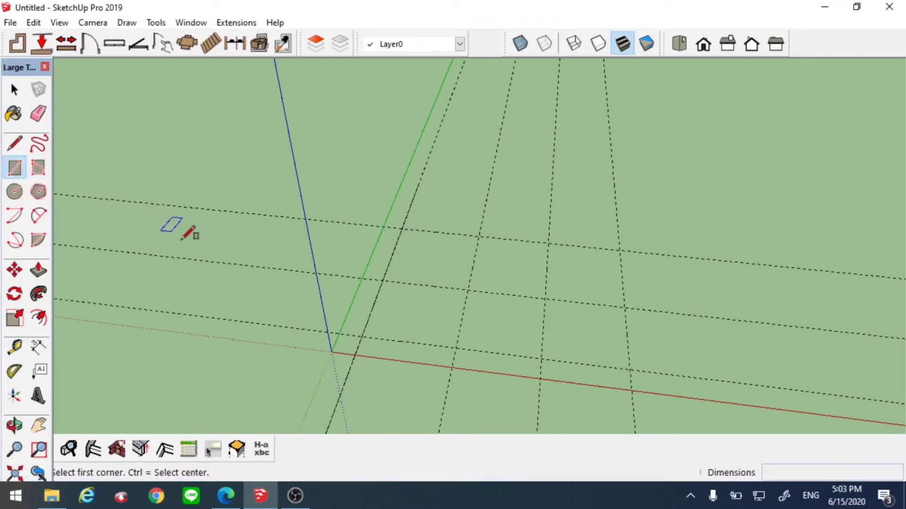
{"action": "left_click", "coordinate": [363, 336]}
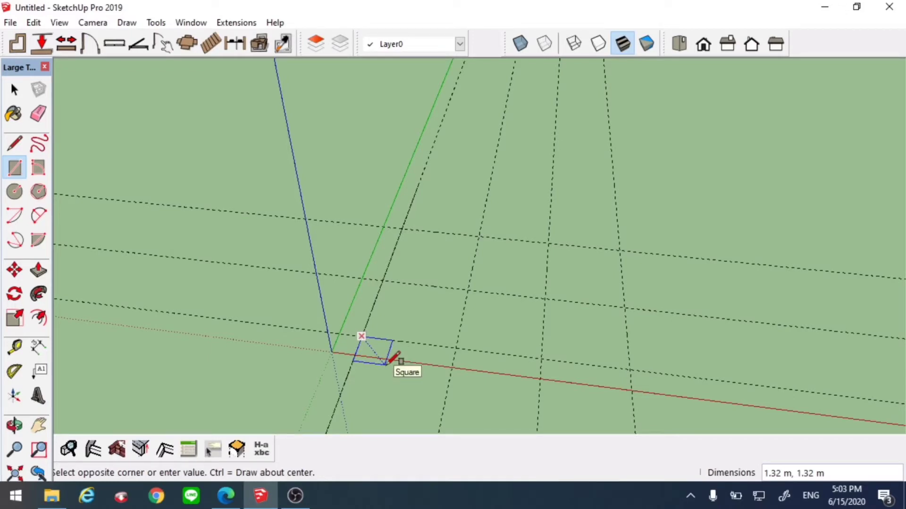
{"action": "key", "text": "ctrl"}
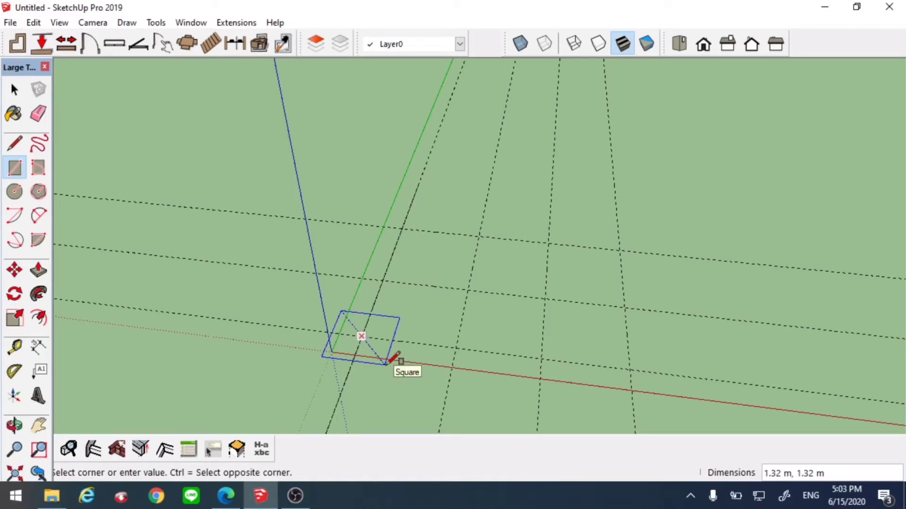
{"action": "key", "text": "ctrl"}
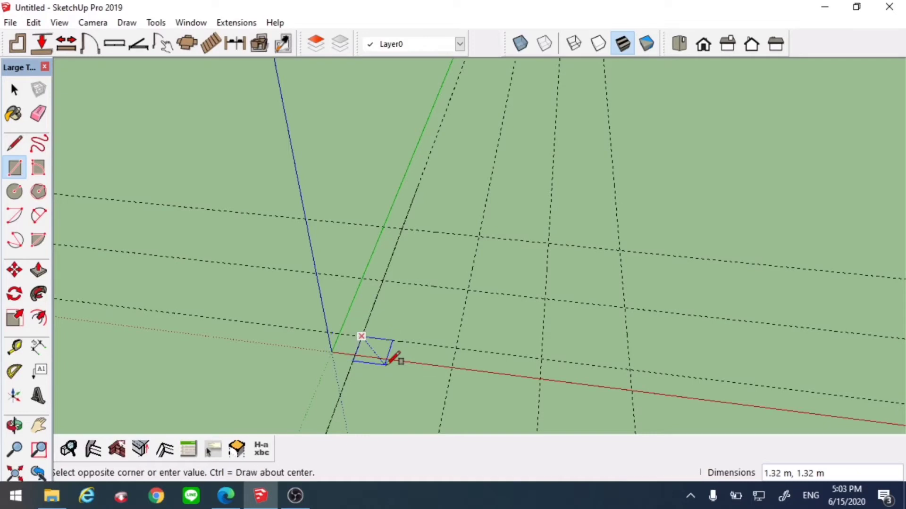
{"action": "key", "text": "ctrl"}
{"action": "key", "text": "ctrl"}
{"action": "key", "text": "ctrl"}
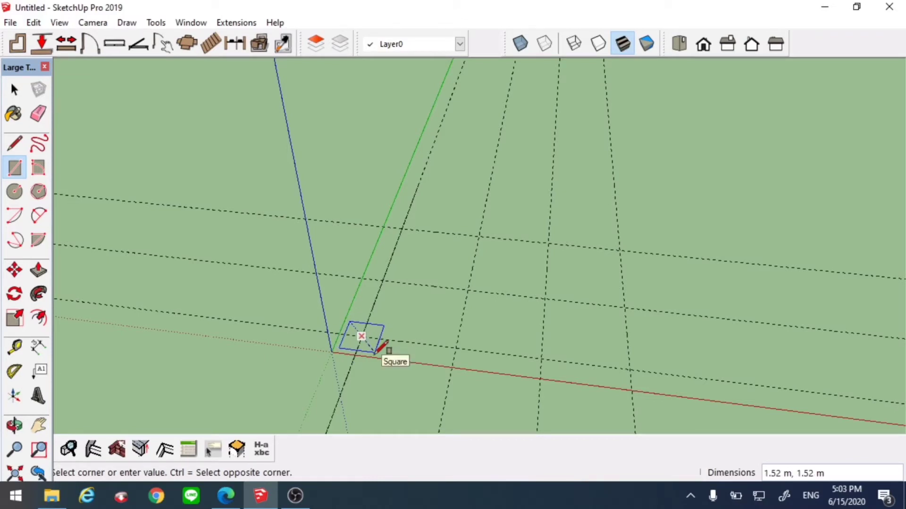
{"action": "type", "text": "1,1"}
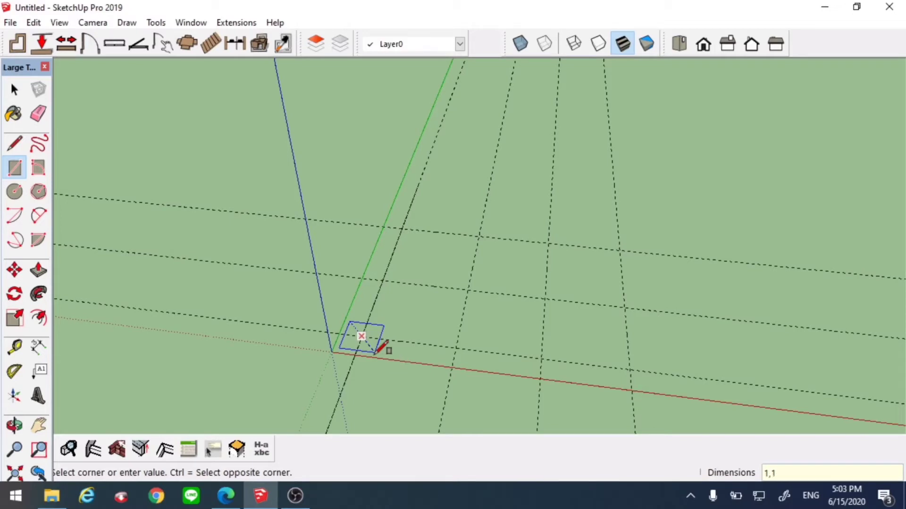
{"action": "key", "text": "Return"}
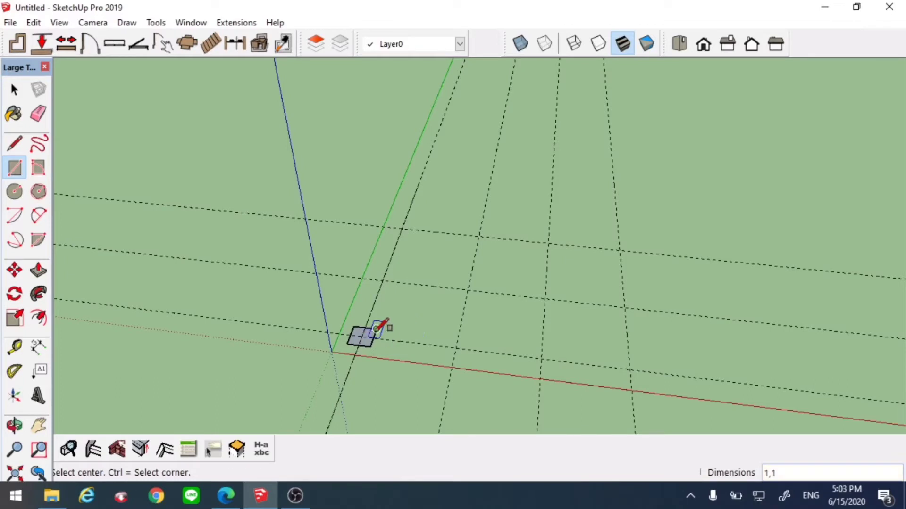
Push/Pull the square face 0.2 m downward into a footing slab
{"action": "scroll", "coordinate": [376, 329], "scroll_direction": "up", "scroll_amount": 4}
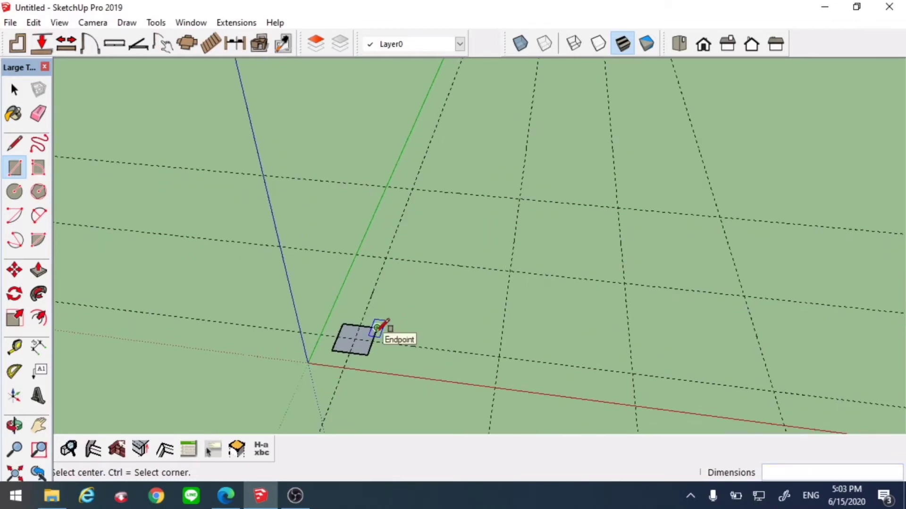
{"action": "scroll", "coordinate": [406, 364], "scroll_direction": "up", "scroll_amount": 3}
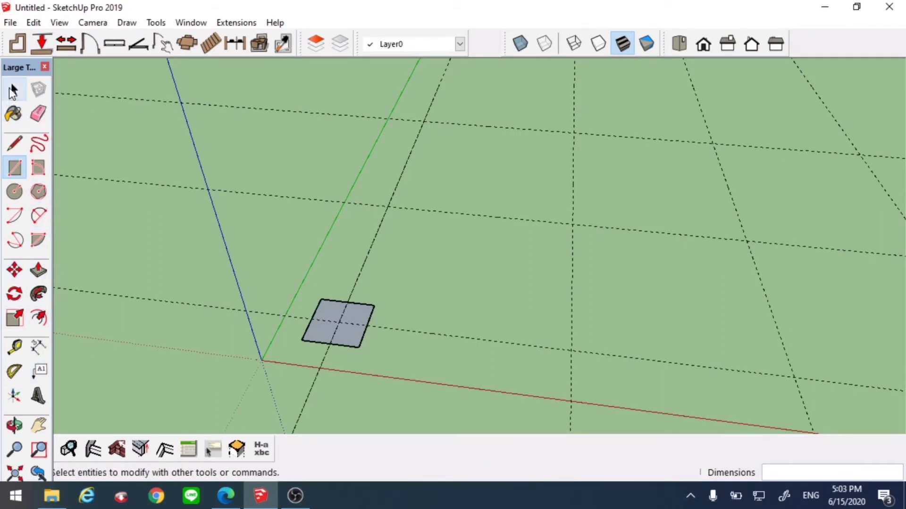
{"action": "left_click", "coordinate": [13, 91]}
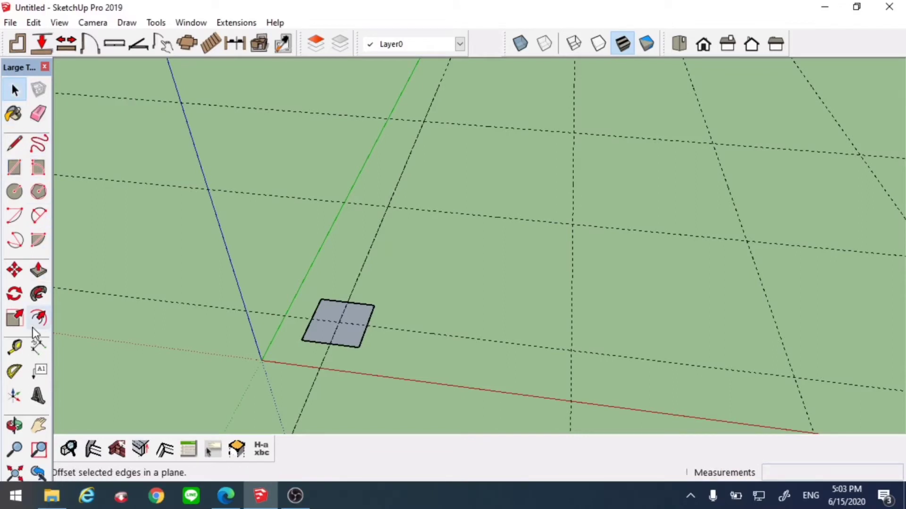
{"action": "left_click", "coordinate": [39, 271]}
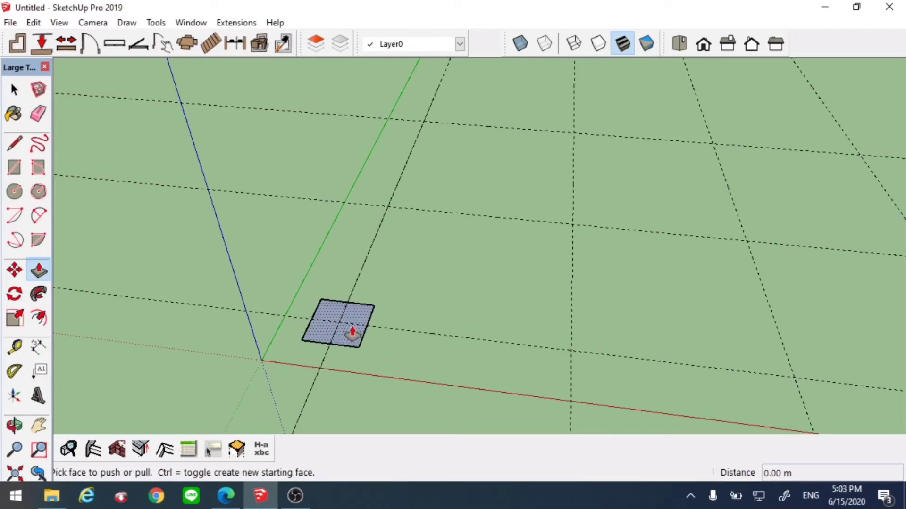
{"action": "left_click", "coordinate": [347, 325]}
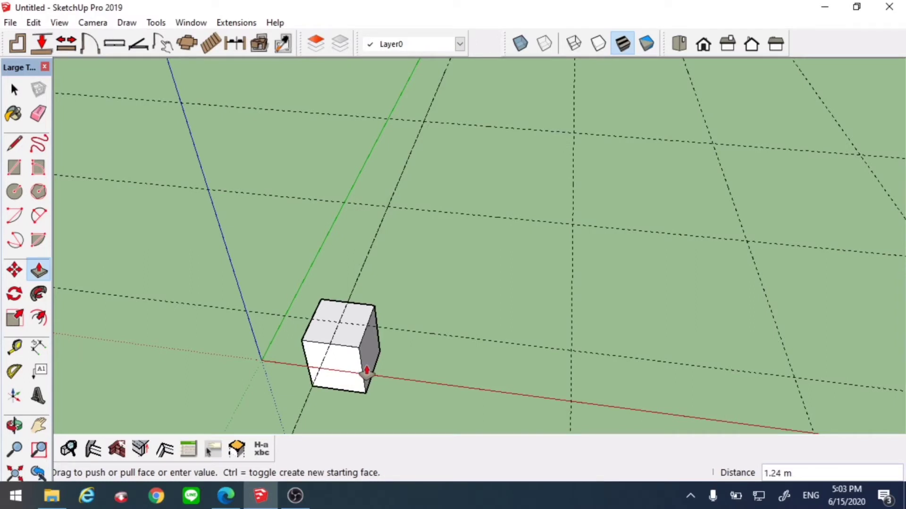
{"action": "type", "text": "0.2"}
{"action": "key", "text": "Return"}
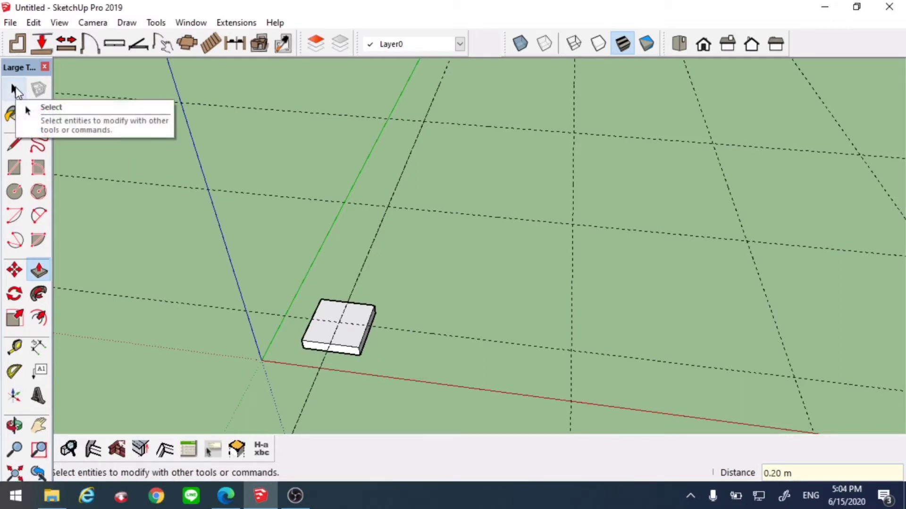
Select the entire footing slab with all its faces and edges, and make it a component named ฐานราก
{"action": "left_click", "coordinate": [15, 90]}
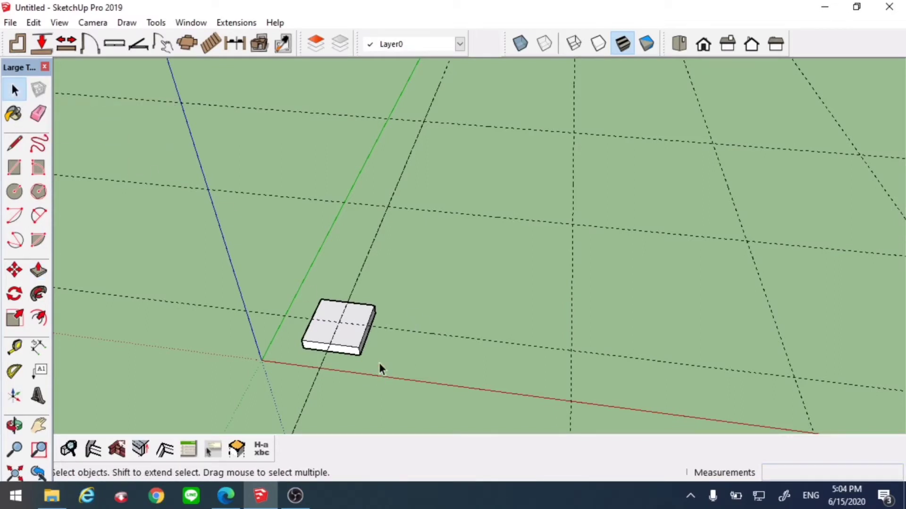
{"action": "double_click", "coordinate": [347, 337]}
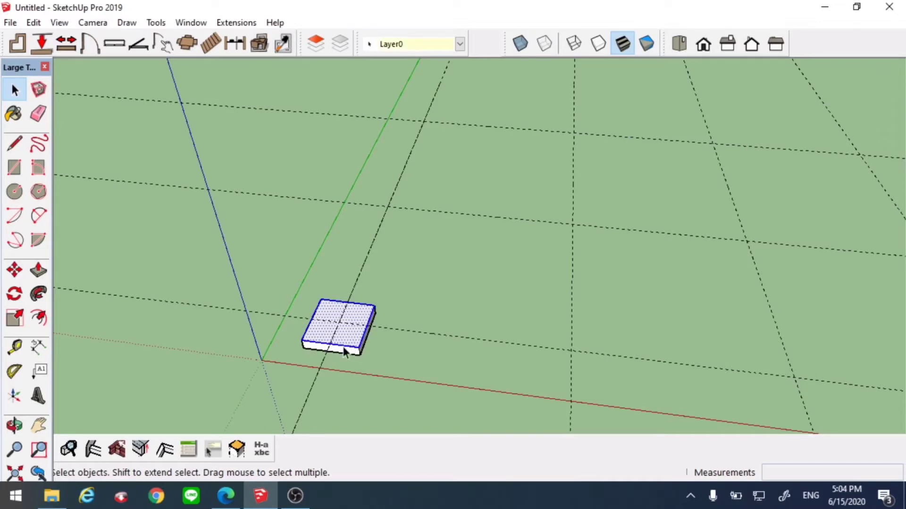
{"action": "left_click", "coordinate": [351, 346]}
{"action": "triple_click", "coordinate": [351, 343]}
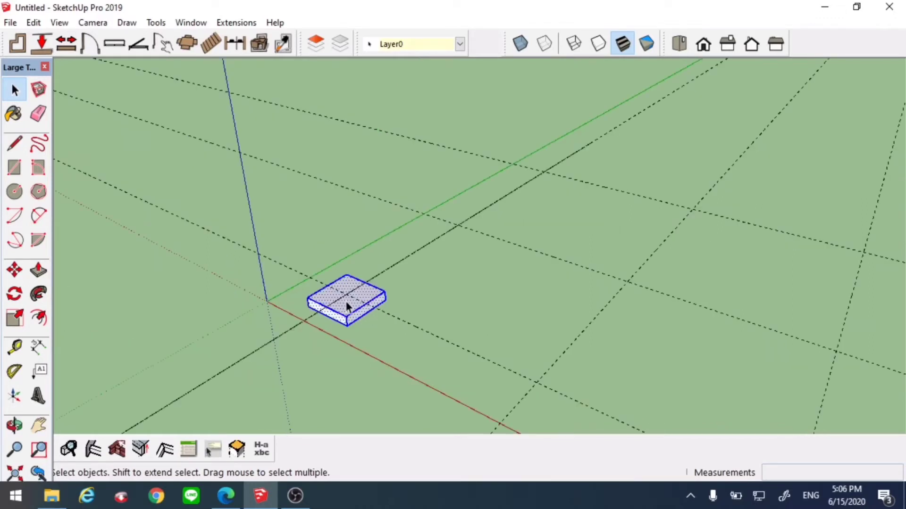
{"action": "right_click", "coordinate": [346, 305]}
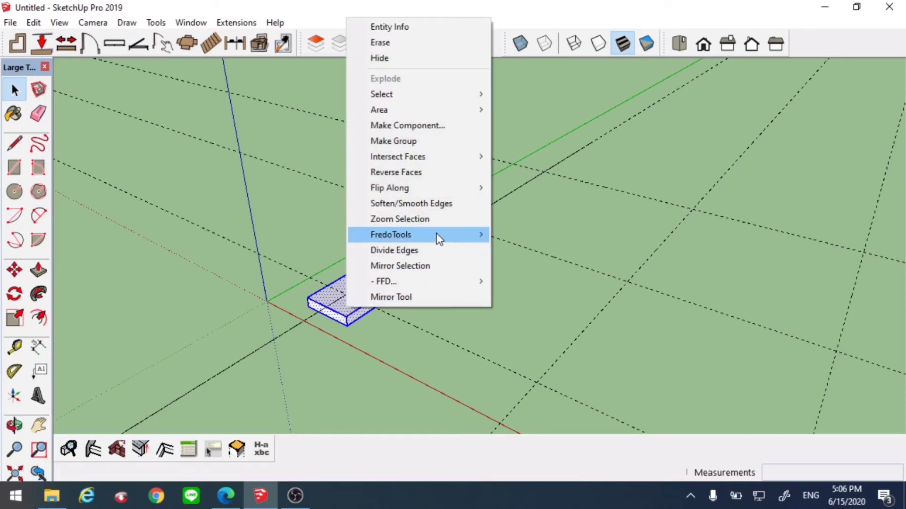
{"action": "mouse_move", "coordinate": [475, 163]}
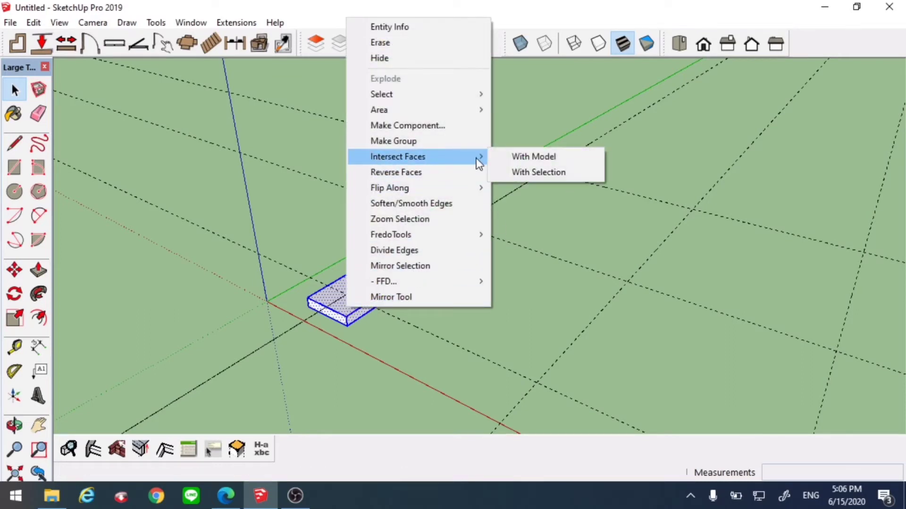
{"action": "left_click", "coordinate": [435, 126]}
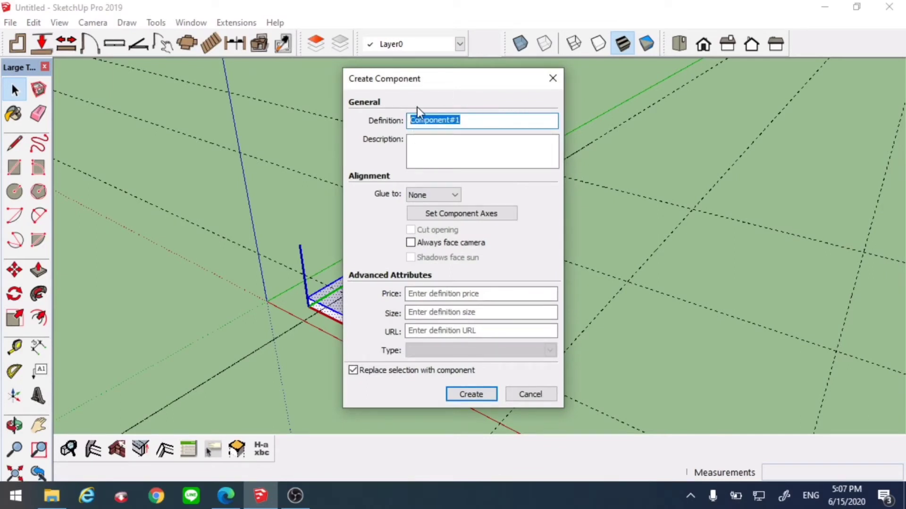
{"action": "key", "text": "BackSpace"}
{"action": "key", "text": "alt+shift"}
{"action": "type", "text": "ฐานราก"}
{"action": "left_click", "coordinate": [459, 395]}
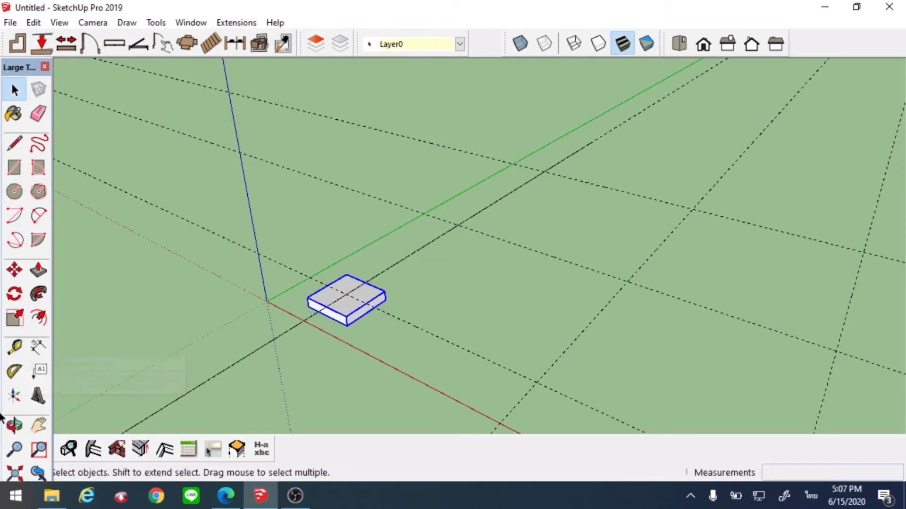
Copy the footing component by its centre 3.50 m parallel to the green axis, onto the next row-guide intersection
{"action": "left_click", "coordinate": [14, 426]}
{"action": "left_click_drag", "start_coordinate": [263, 340], "coordinate": [342, 375]}
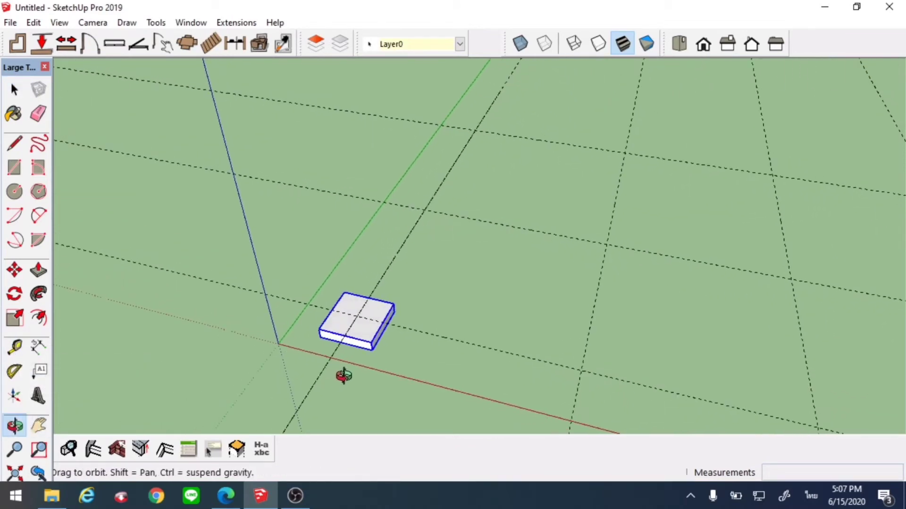
{"action": "right_click", "coordinate": [462, 305]}
{"action": "left_click", "coordinate": [471, 315]}
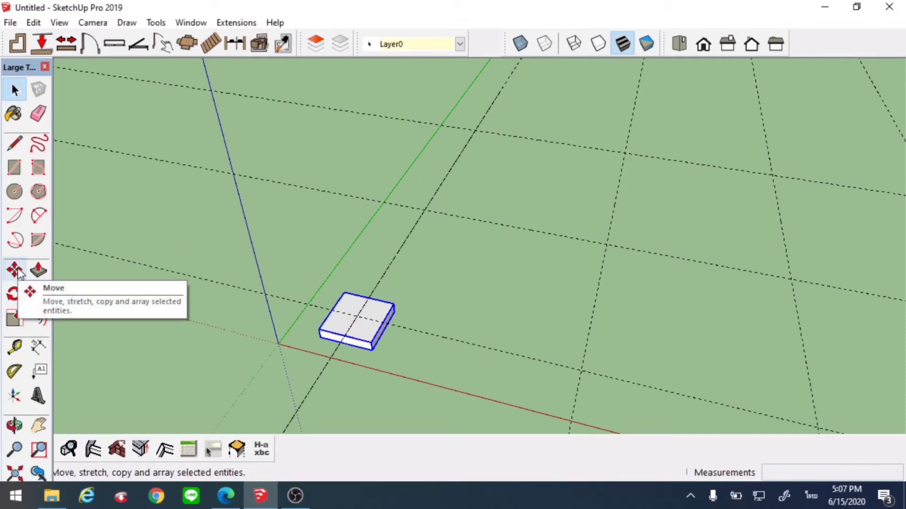
{"action": "key", "text": "h"}
{"action": "left_click_drag", "start_coordinate": [411, 369], "coordinate": [428, 320]}
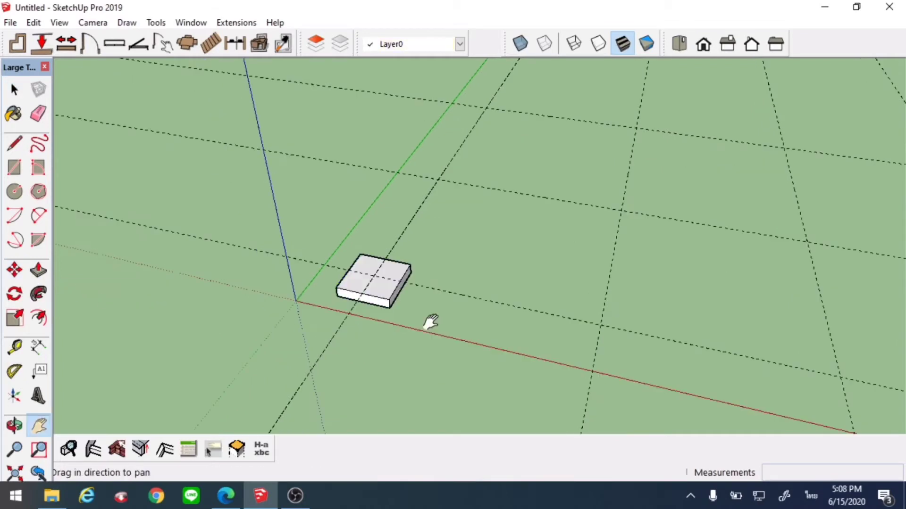
{"action": "right_click", "coordinate": [428, 318]}
{"action": "left_click", "coordinate": [464, 325]}
{"action": "left_click", "coordinate": [387, 298]}
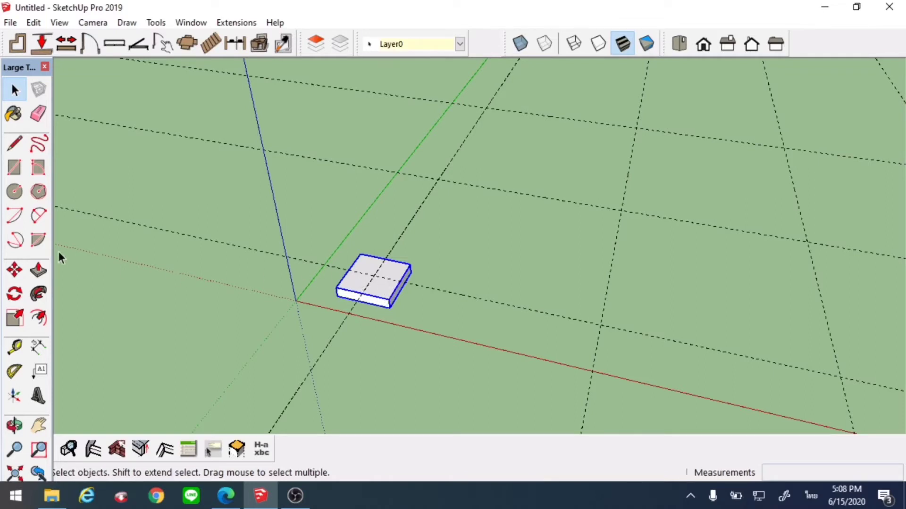
{"action": "left_click", "coordinate": [15, 271]}
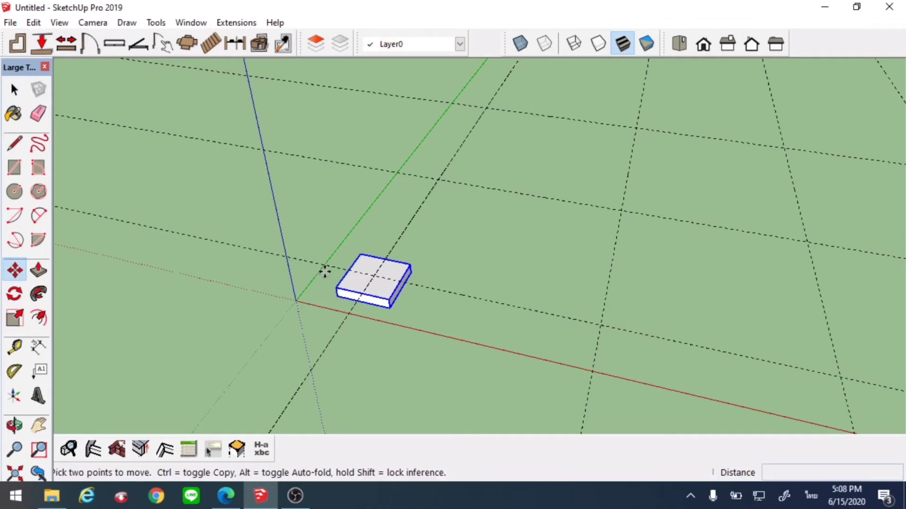
{"action": "left_click", "coordinate": [374, 275]}
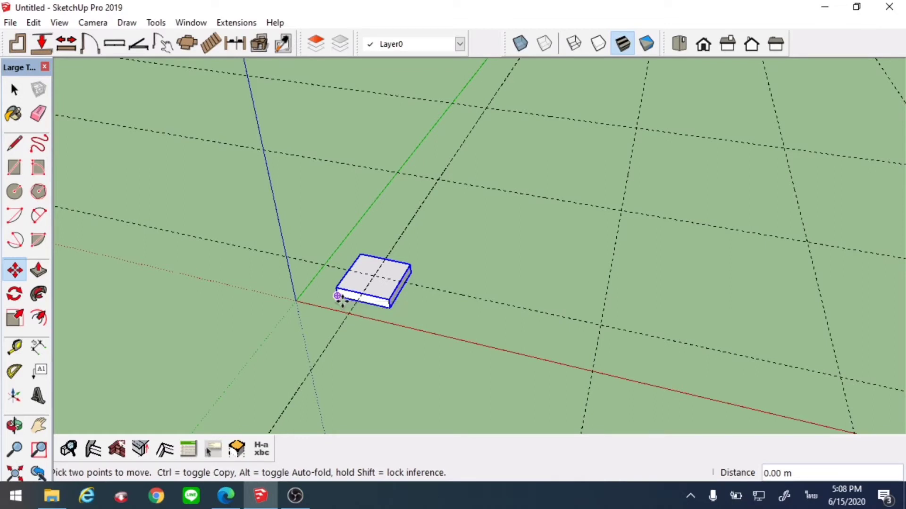
{"action": "left_click", "coordinate": [379, 278]}
{"action": "key", "text": "ctrl"}
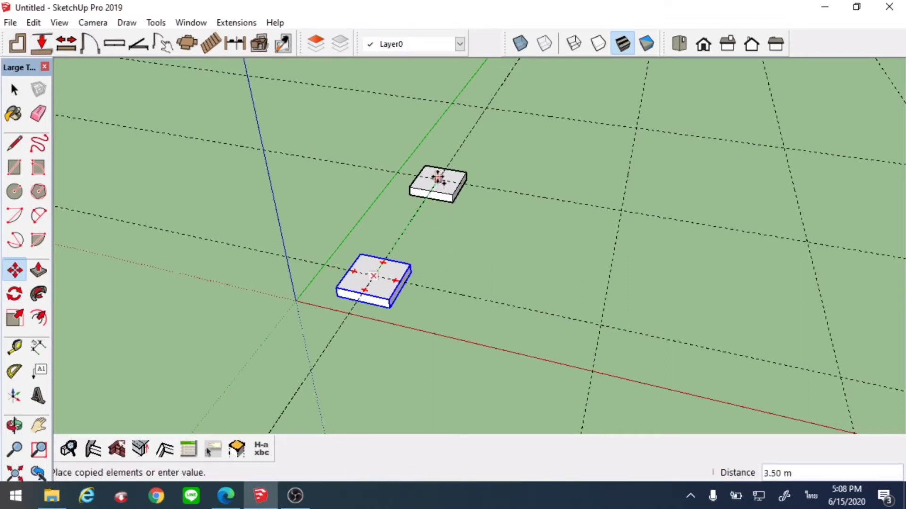
{"action": "left_click", "coordinate": [438, 178]}
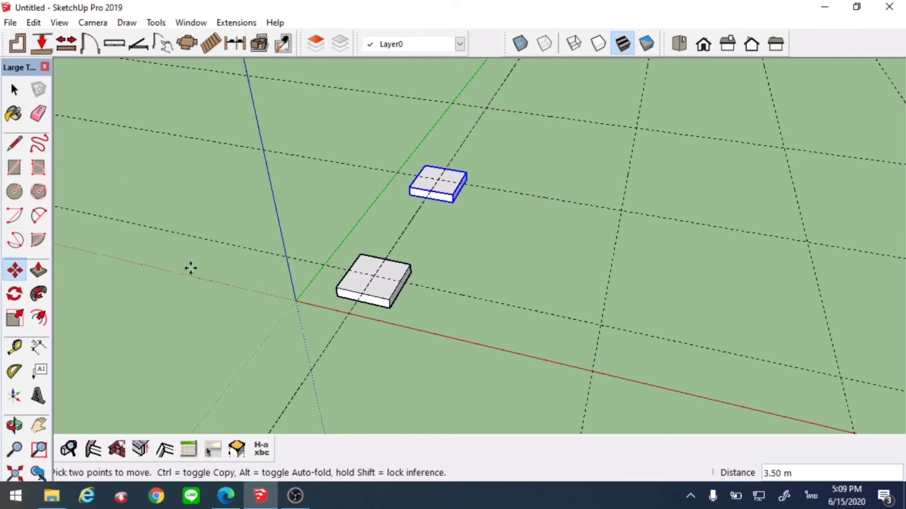
Copy the second footing by its centre 4.00 m along the same column guide, onto the third row-guide intersection
{"action": "left_click", "coordinate": [38, 426]}
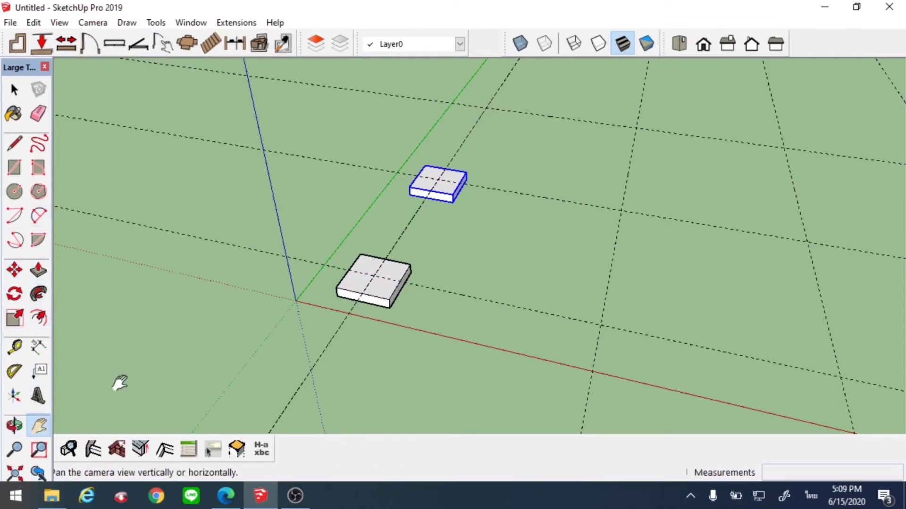
{"action": "middle_click_drag", "start_coordinate": [120, 383], "coordinate": [418, 293]}
{"action": "right_click", "coordinate": [422, 293]}
{"action": "left_click", "coordinate": [454, 302]}
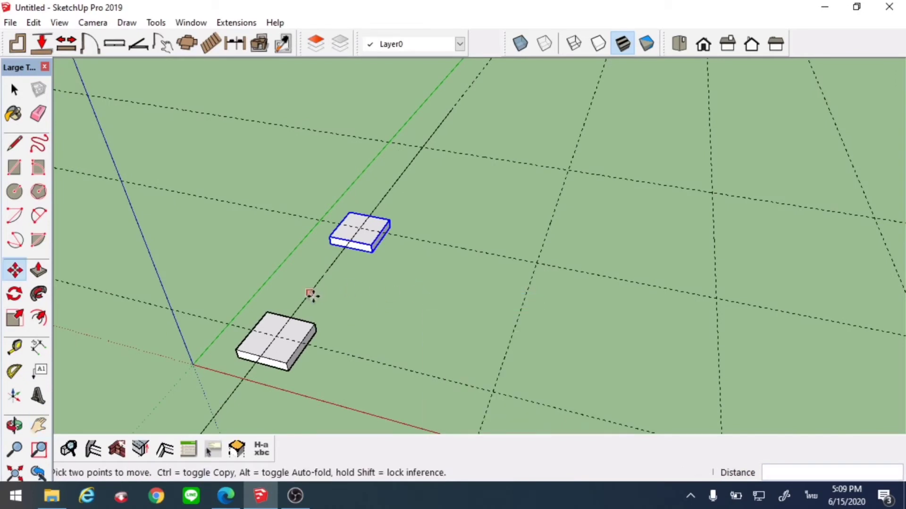
{"action": "left_click", "coordinate": [361, 230]}
{"action": "key", "text": "ctrl"}
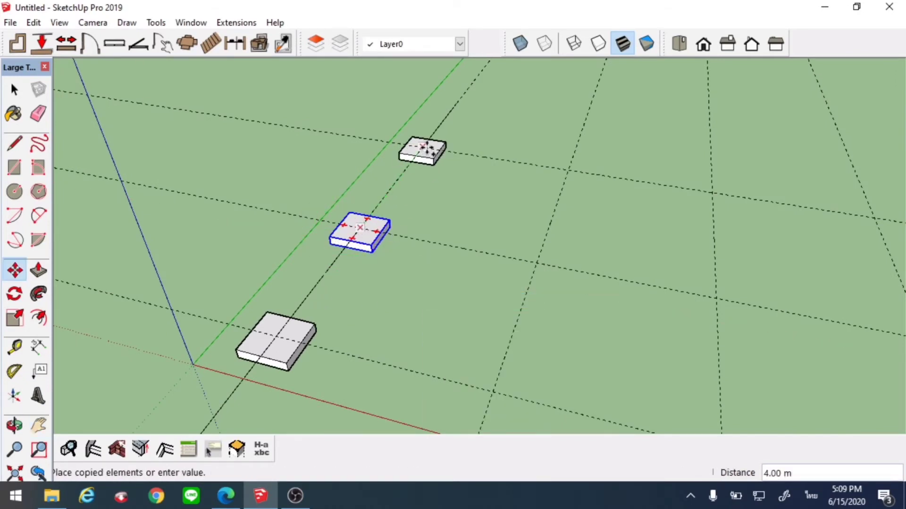
{"action": "left_click", "coordinate": [424, 148]}
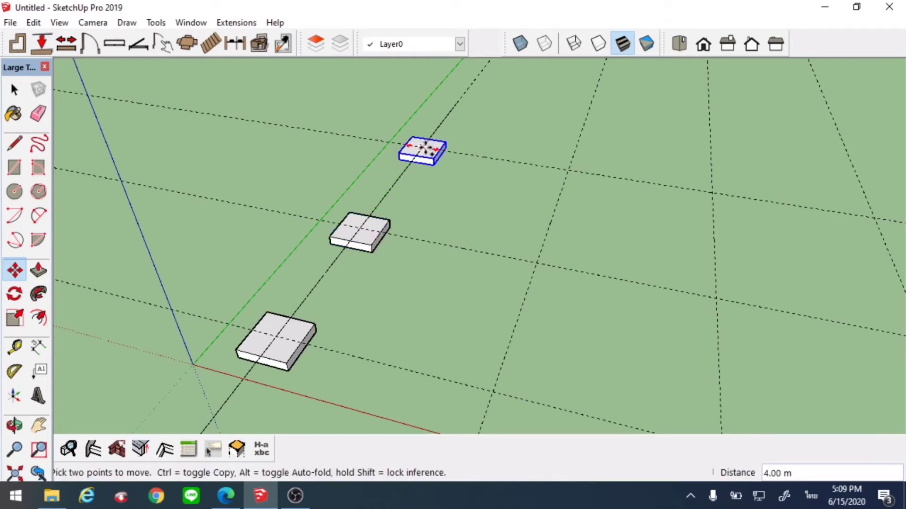
Copy the farthest footing 4.00 m across to the second column guide, and copy it onto that guide's middle and nearest row intersections
{"action": "left_click", "coordinate": [425, 148]}
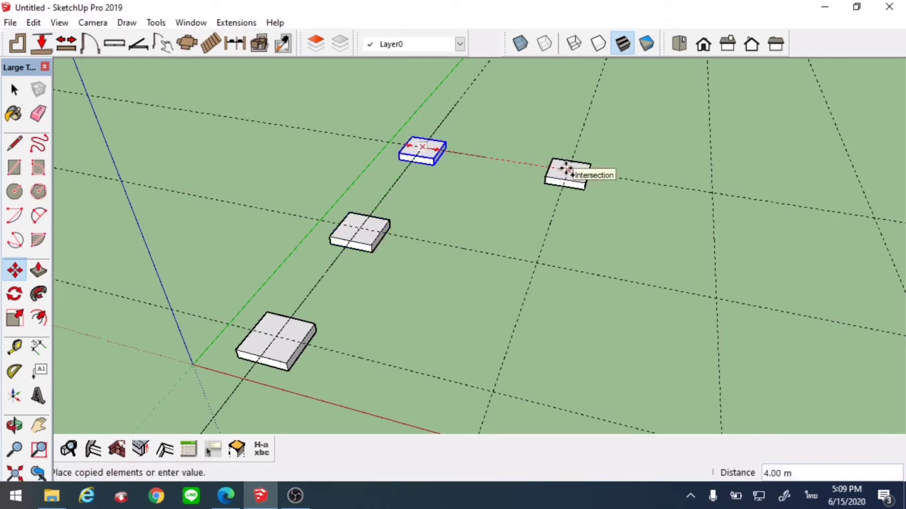
{"action": "left_click", "coordinate": [566, 169]}
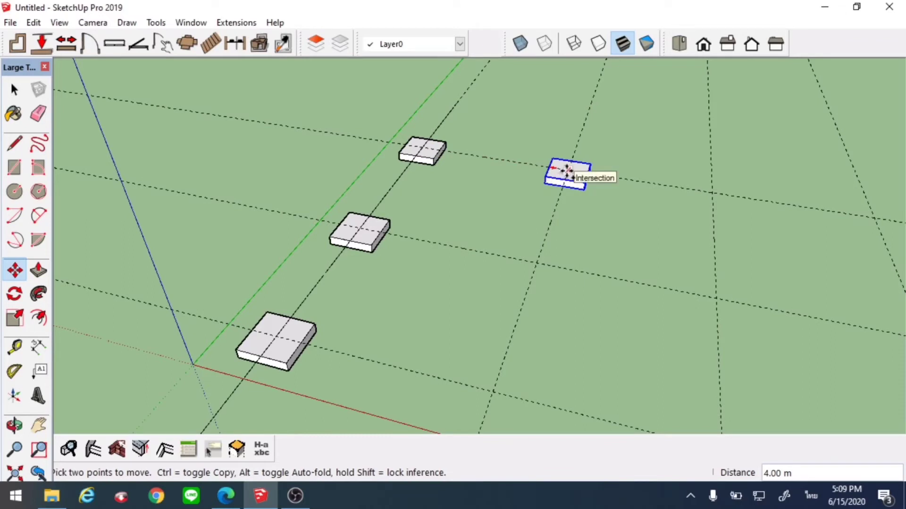
{"action": "left_click", "coordinate": [566, 169]}
{"action": "left_click", "coordinate": [534, 261]}
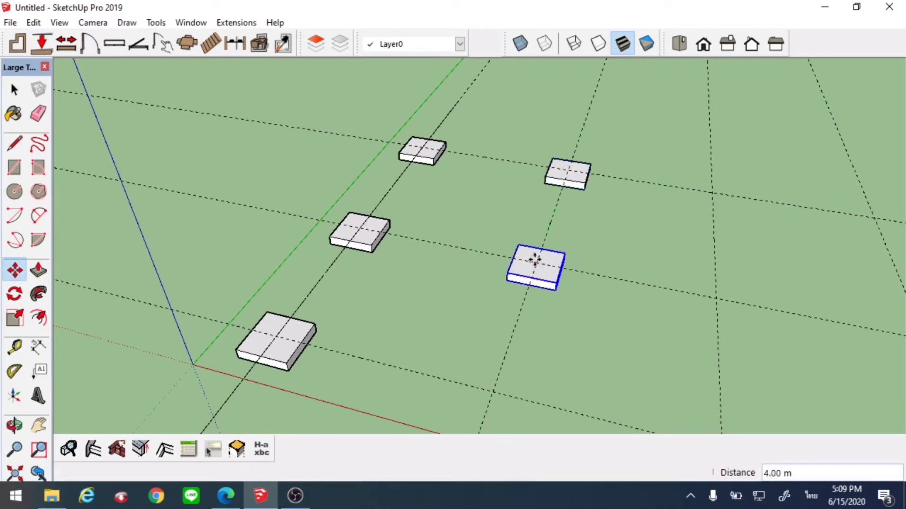
{"action": "left_click", "coordinate": [534, 261]}
{"action": "left_click", "coordinate": [493, 383]}
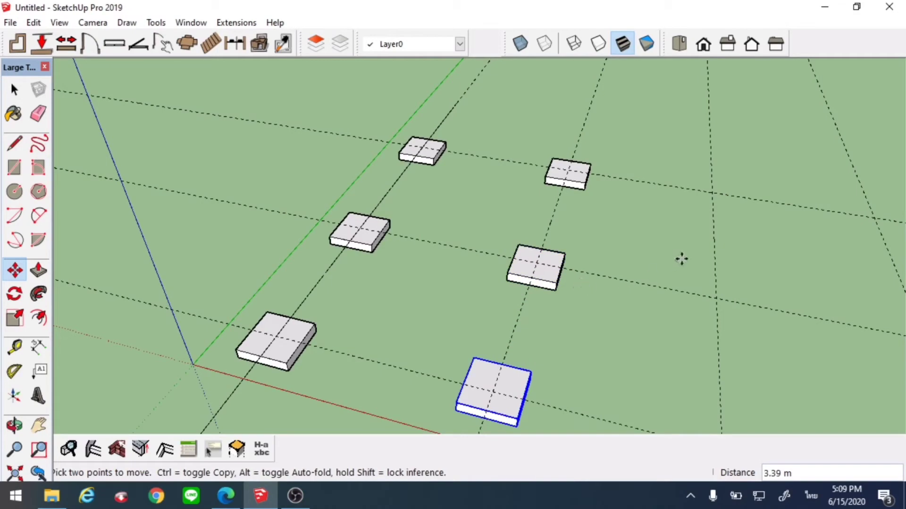
Check the offset footings of columns 3 and 4 on the PDF plan, and add a guide 0.5 m beyond the farthest row guide in SketchUp
{"action": "scroll", "coordinate": [684, 250], "scroll_direction": "down", "scroll_amount": 2}
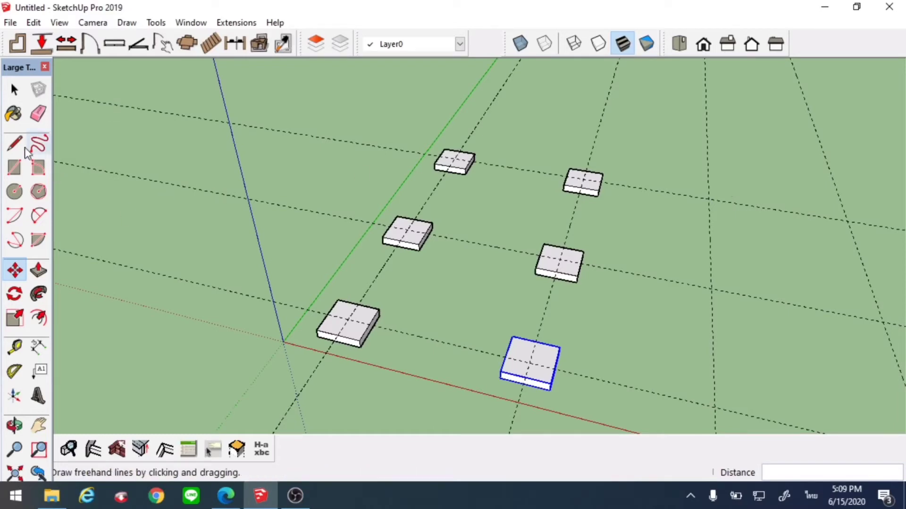
{"action": "left_click", "coordinate": [38, 426]}
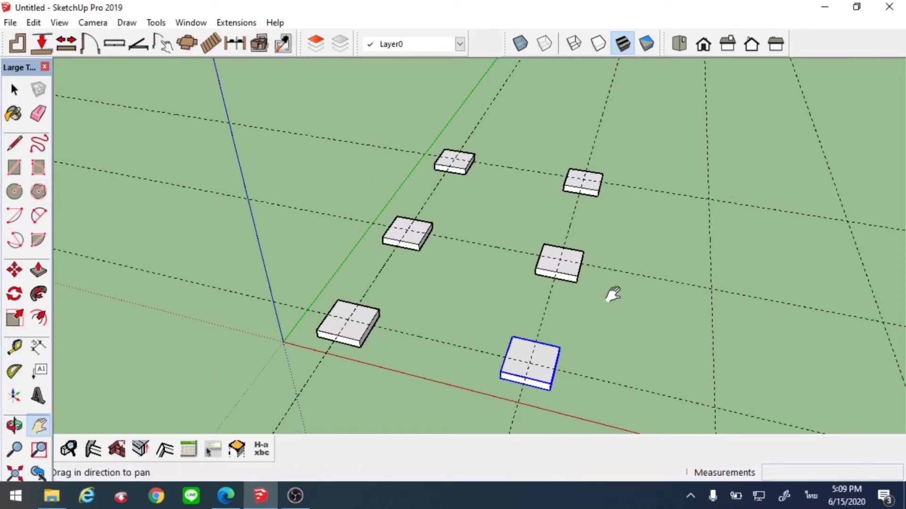
{"action": "left_click_drag", "start_coordinate": [606, 295], "coordinate": [521, 253]}
{"action": "right_click", "coordinate": [538, 222]}
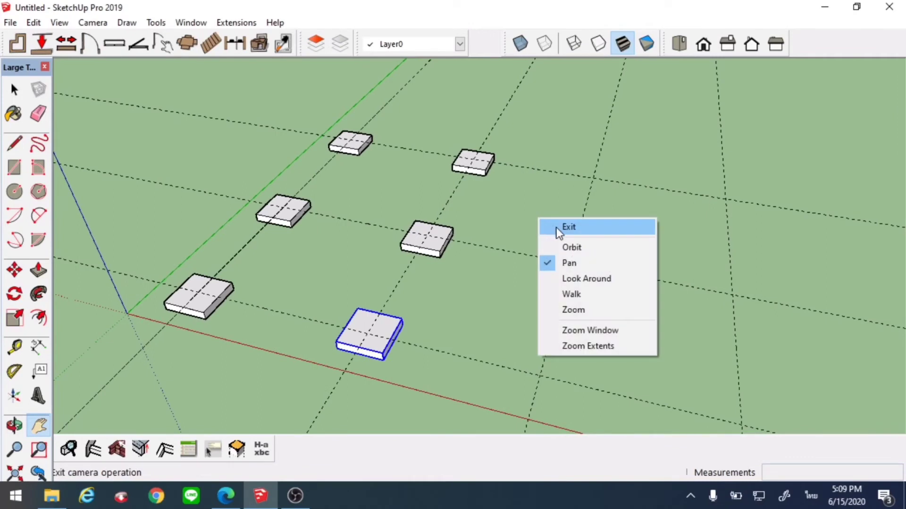
{"action": "left_click", "coordinate": [559, 228]}
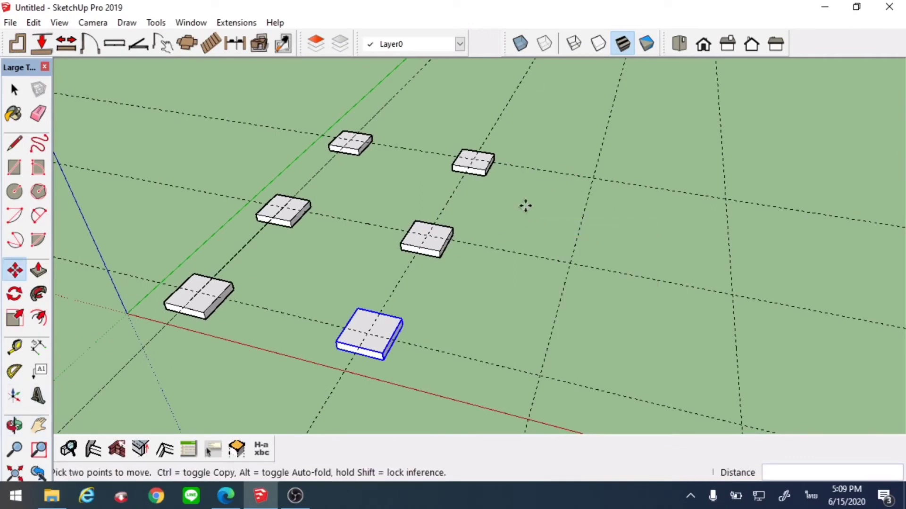
{"action": "left_click", "coordinate": [226, 495]}
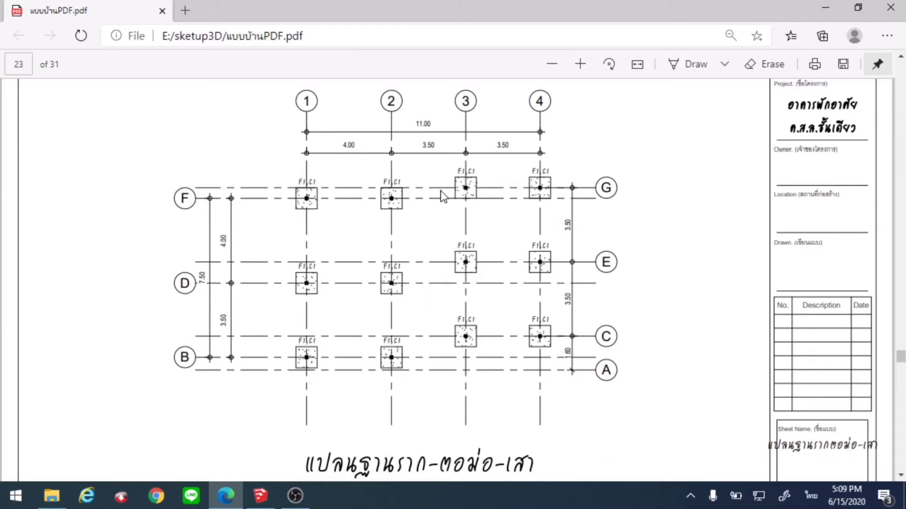
{"action": "left_click", "coordinate": [259, 495]}
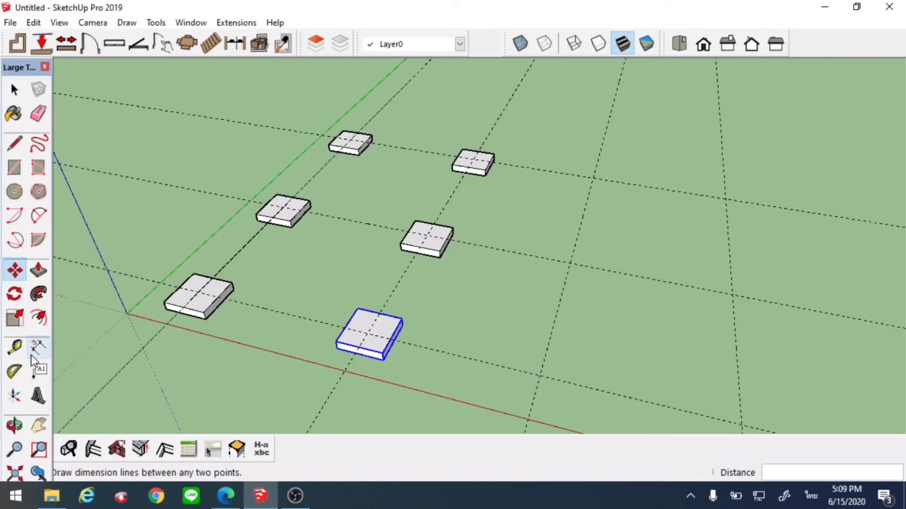
{"action": "left_click", "coordinate": [16, 349]}
{"action": "left_click", "coordinate": [544, 170]}
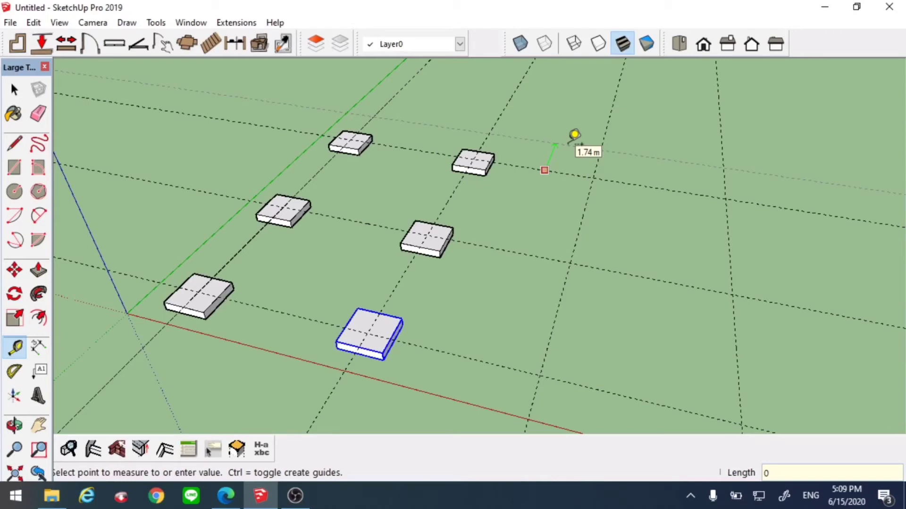
{"action": "type", "text": "0.5"}
{"action": "key", "text": "Return"}
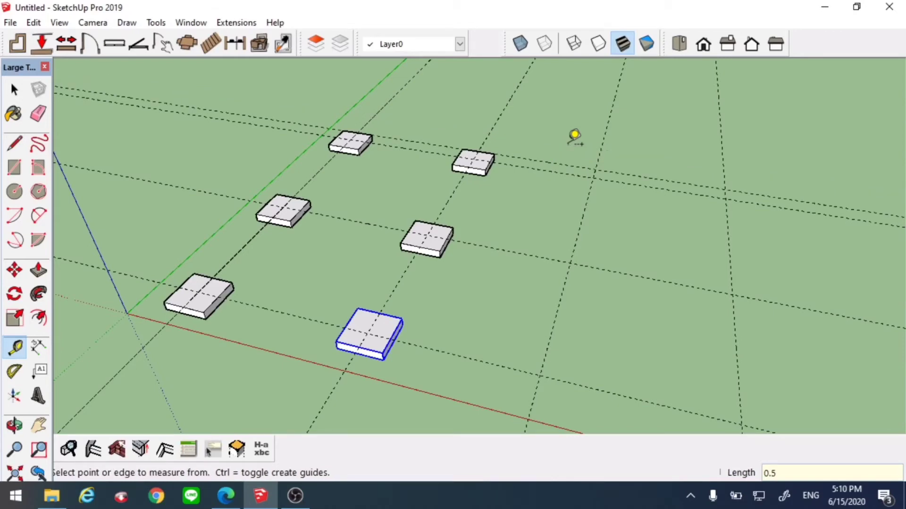
Copy the second column's farthest footing by its centre onto the intersection of the 0.5 m offset guide and the third column guide
{"action": "scroll", "coordinate": [588, 153], "scroll_direction": "up", "scroll_amount": 2}
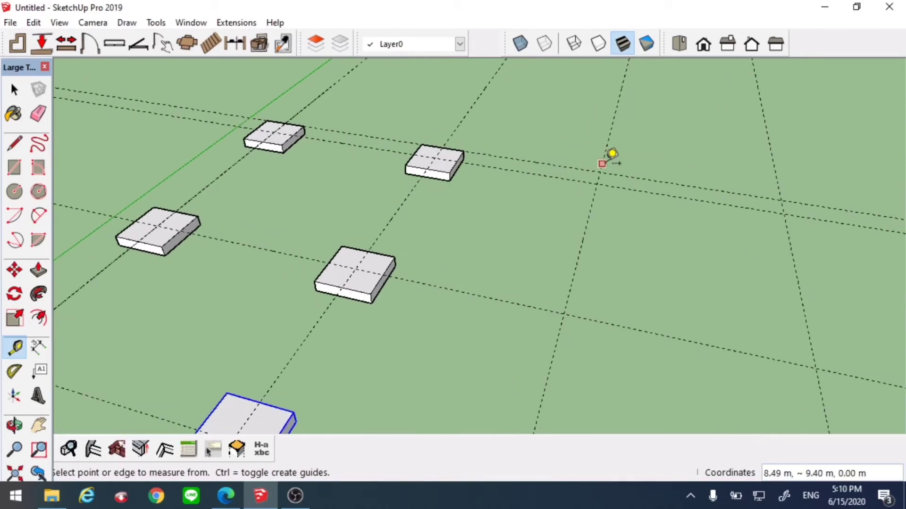
{"action": "scroll", "coordinate": [613, 163], "scroll_direction": "up", "scroll_amount": 1}
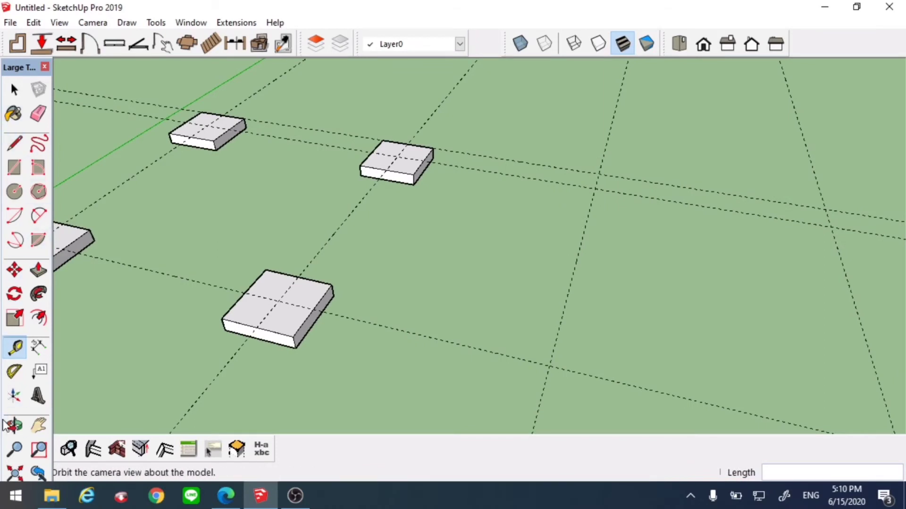
{"action": "left_click", "coordinate": [39, 426]}
{"action": "left_click_drag", "start_coordinate": [162, 374], "coordinate": [283, 192]}
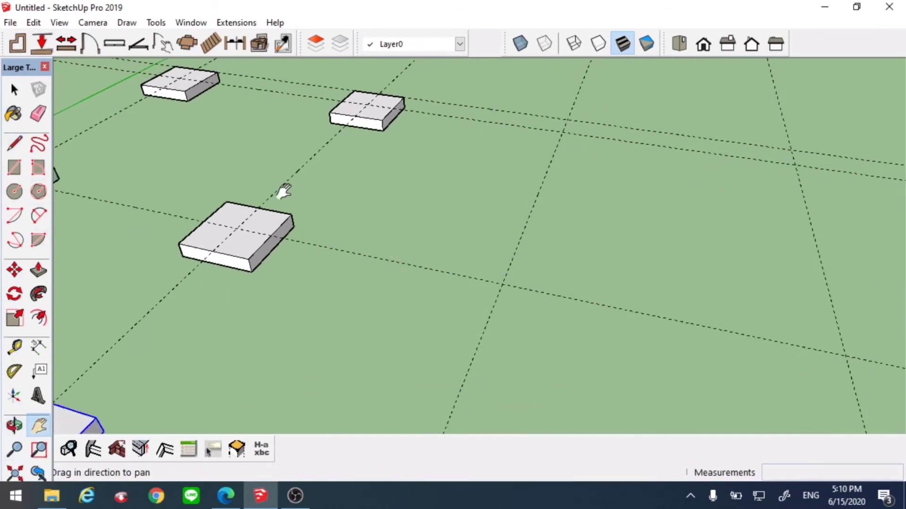
{"action": "left_click", "coordinate": [14, 426]}
{"action": "mouse_move", "coordinate": [467, 283]}
{"action": "left_mouse_down"}
{"action": "mouse_move", "coordinate": [480, 279]}
{"action": "mouse_move", "coordinate": [489, 289]}
{"action": "mouse_move", "coordinate": [413, 301]}
{"action": "mouse_move", "coordinate": [477, 280]}
{"action": "left_mouse_up"}
{"action": "left_click_drag", "start_coordinate": [341, 329], "coordinate": [445, 269]}
{"action": "left_click", "coordinate": [31, 426]}
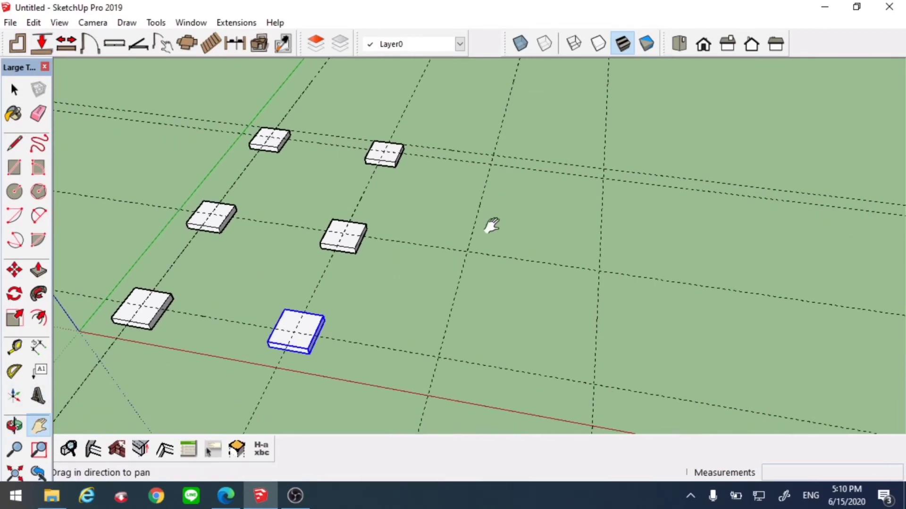
{"action": "left_click_drag", "start_coordinate": [489, 225], "coordinate": [501, 232]}
{"action": "scroll", "coordinate": [496, 221], "scroll_direction": "up", "scroll_amount": 5}
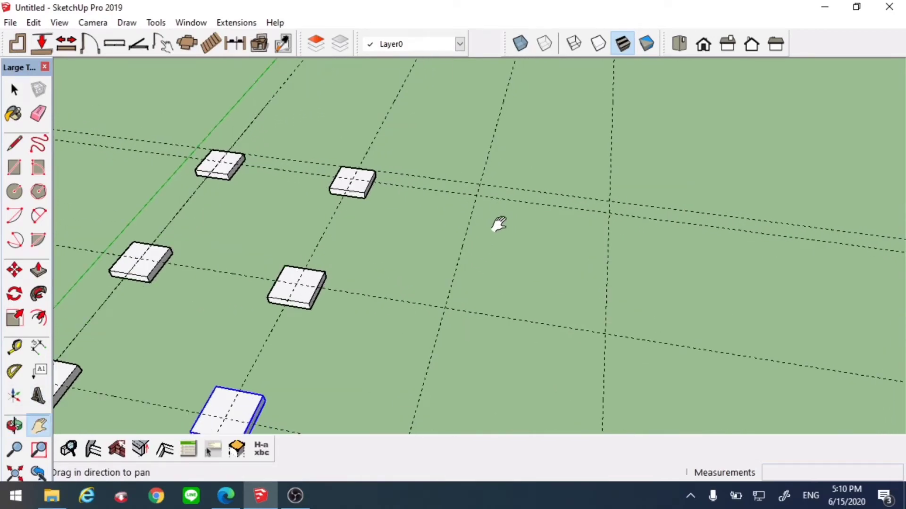
{"action": "scroll", "coordinate": [495, 218], "scroll_direction": "up", "scroll_amount": 1}
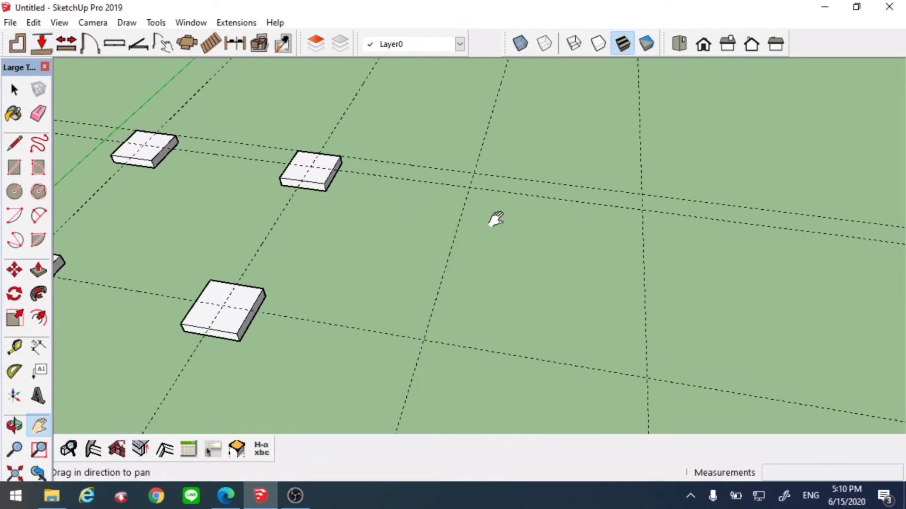
{"action": "right_click", "coordinate": [495, 218]}
{"action": "left_click", "coordinate": [531, 228]}
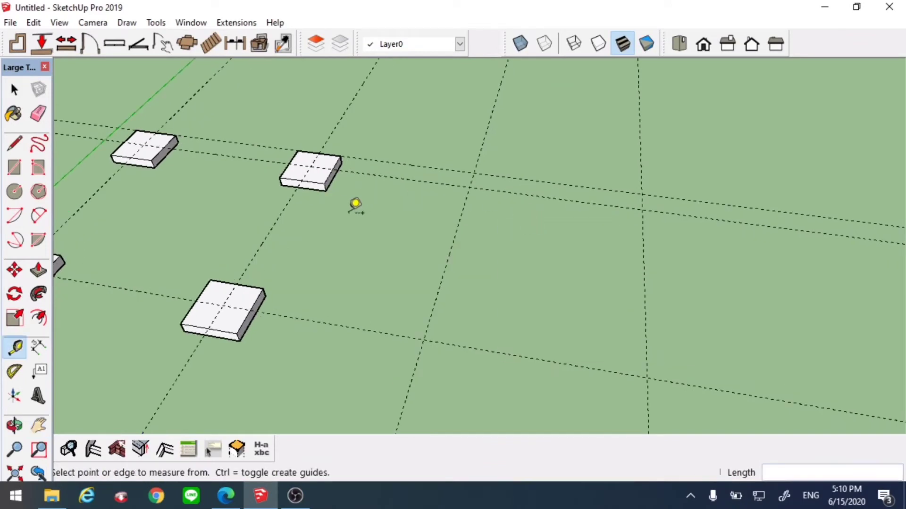
{"action": "left_click", "coordinate": [14, 89]}
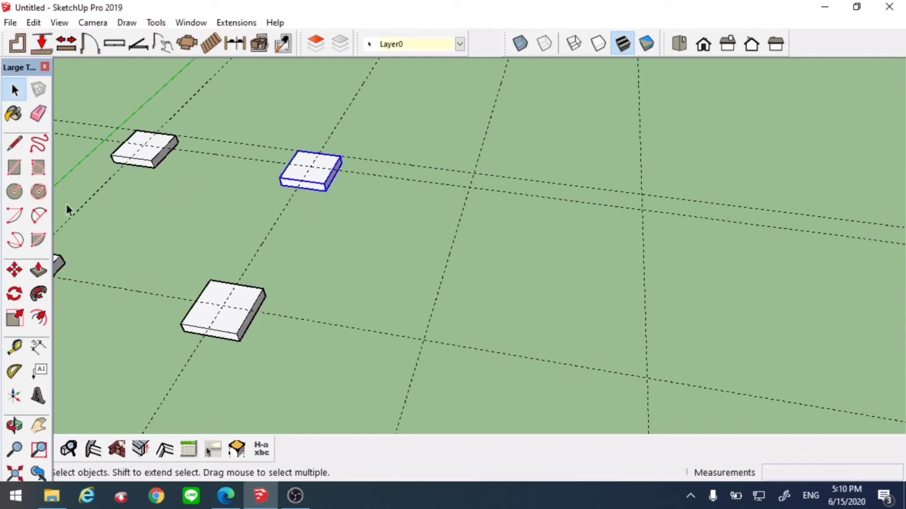
{"action": "left_click", "coordinate": [15, 271]}
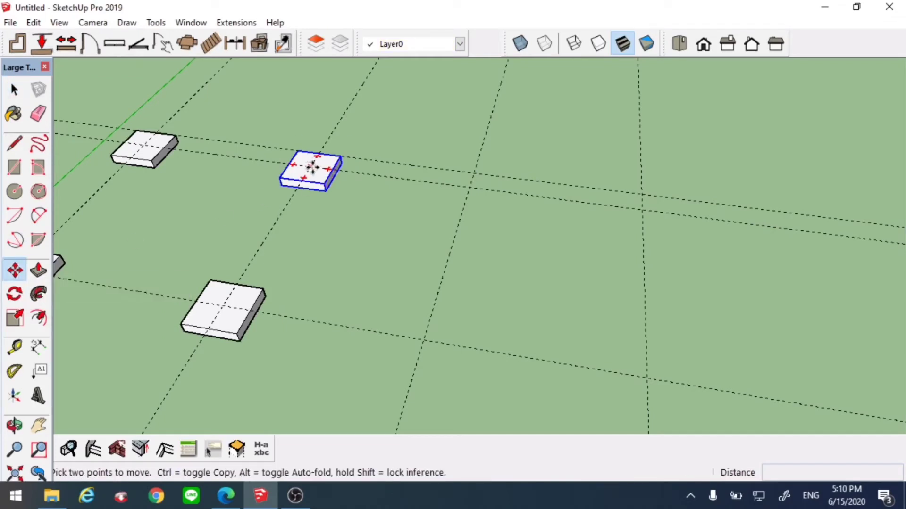
{"action": "key", "text": "ctrl"}
{"action": "left_click", "coordinate": [311, 165]}
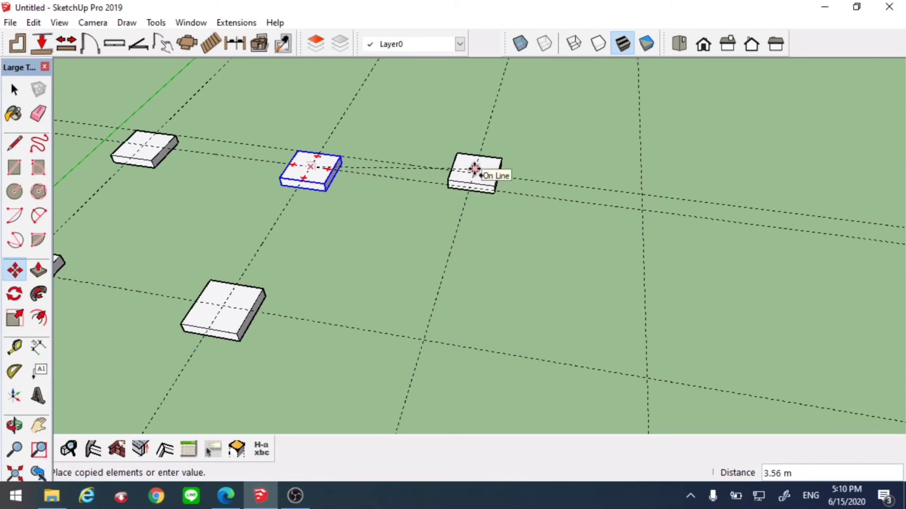
{"action": "left_click", "coordinate": [474, 172]}
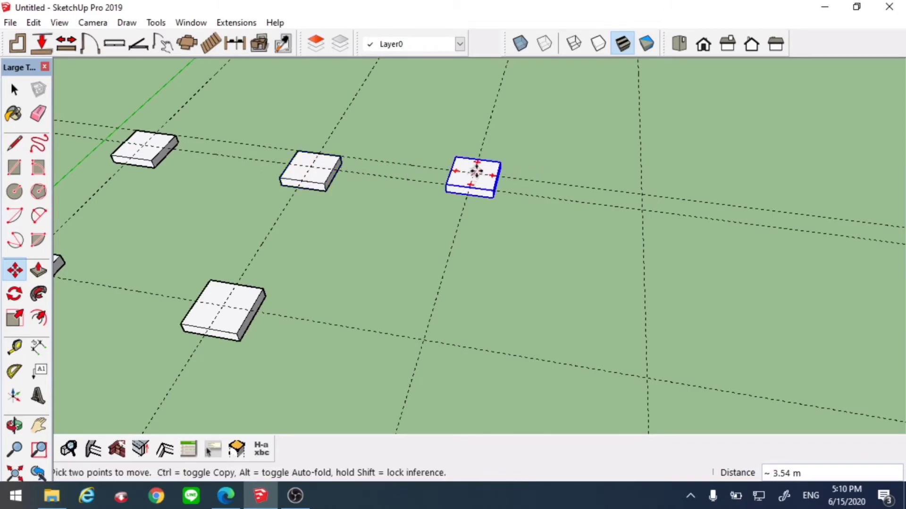
Copy the third column's farthest footing by its centre 3.50 m onto the fourth column guide, along the same offset row guide
{"action": "key", "text": "ctrl"}
{"action": "left_click", "coordinate": [474, 173]}
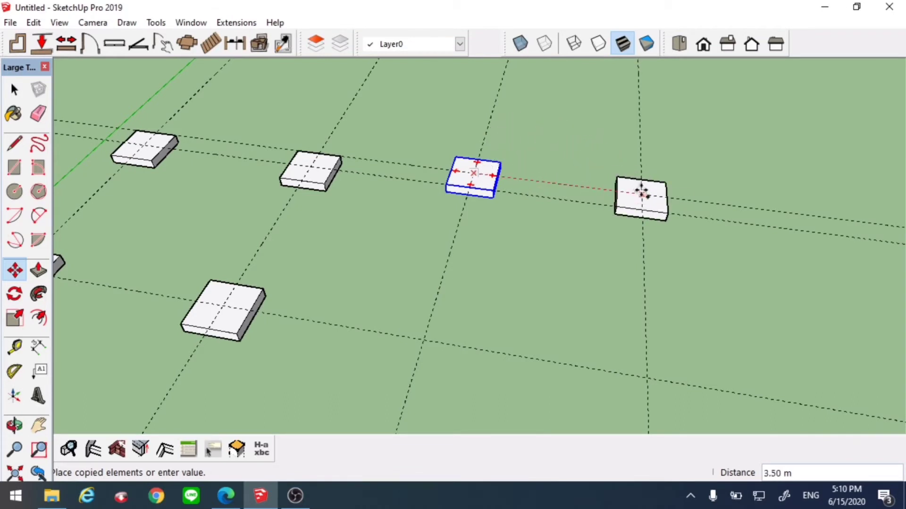
{"action": "left_click", "coordinate": [642, 190]}
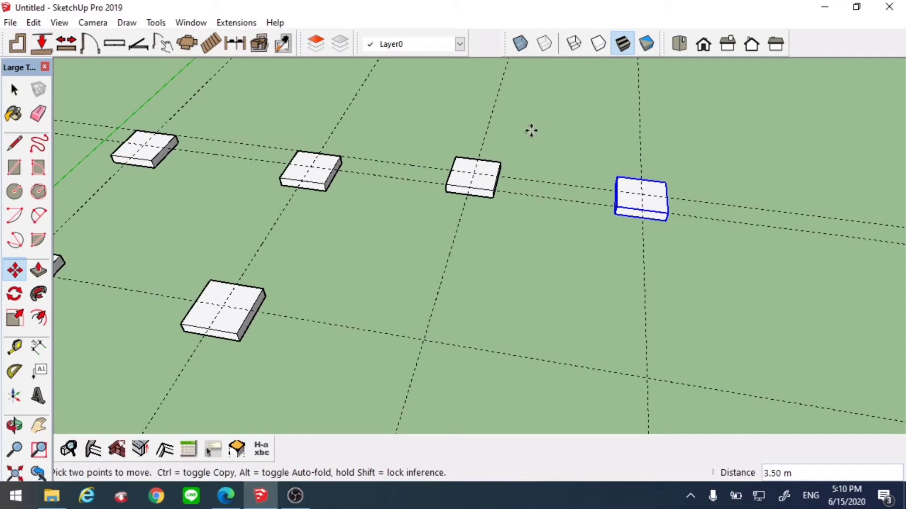
Check the row spacing on the PDF plan, and copy the farthest footings of columns 3 and 4 in SketchUp 3.5 m toward the middle row
{"action": "left_click", "coordinate": [226, 495]}
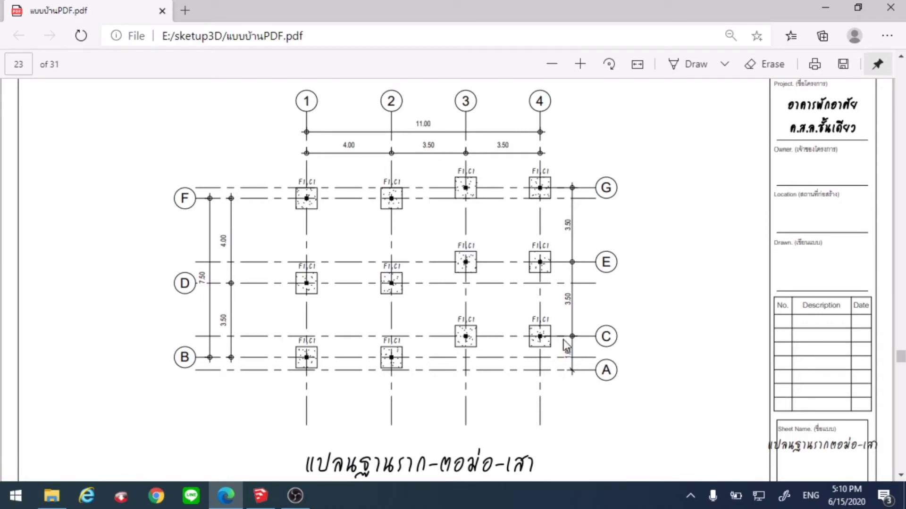
{"action": "left_click", "coordinate": [272, 499]}
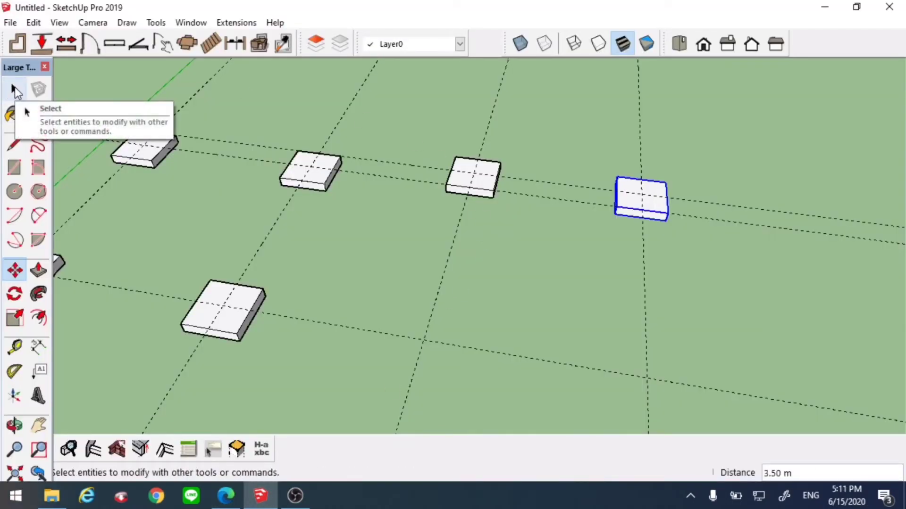
{"action": "left_click", "coordinate": [14, 90]}
{"action": "left_click_drag", "start_coordinate": [394, 126], "coordinate": [700, 244]}
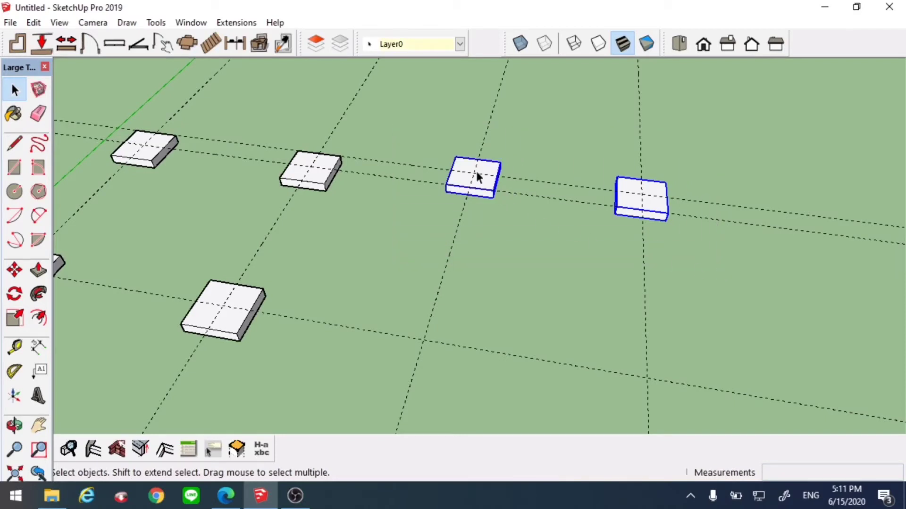
{"action": "left_click", "coordinate": [14, 269]}
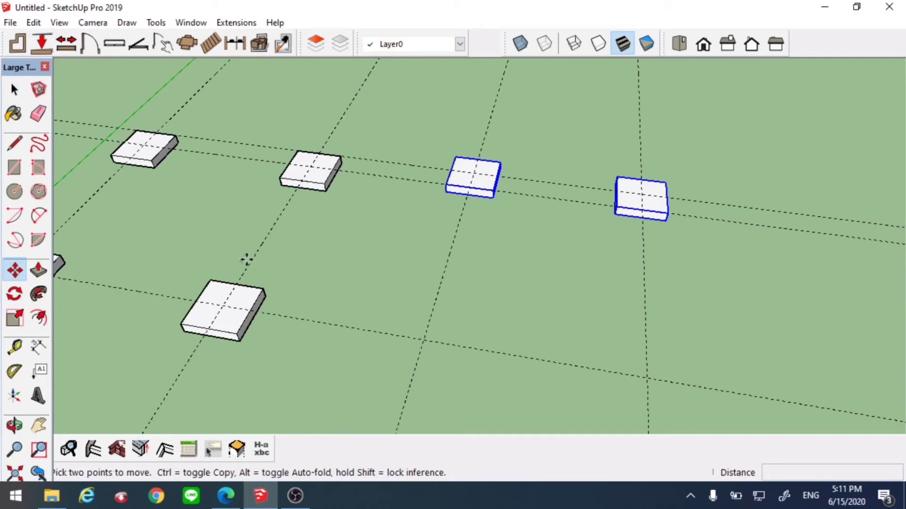
{"action": "key", "text": "ctrl"}
{"action": "left_click", "coordinate": [475, 173]}
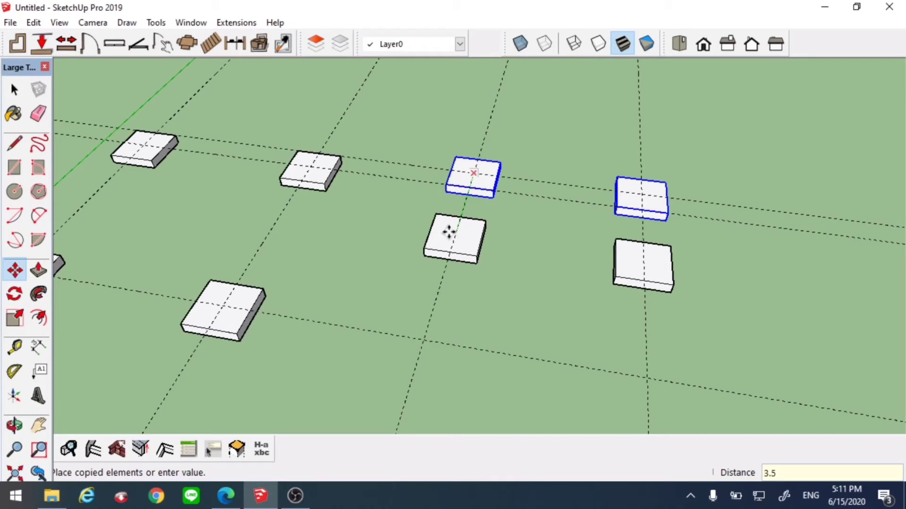
{"action": "key", "text": "Return"}
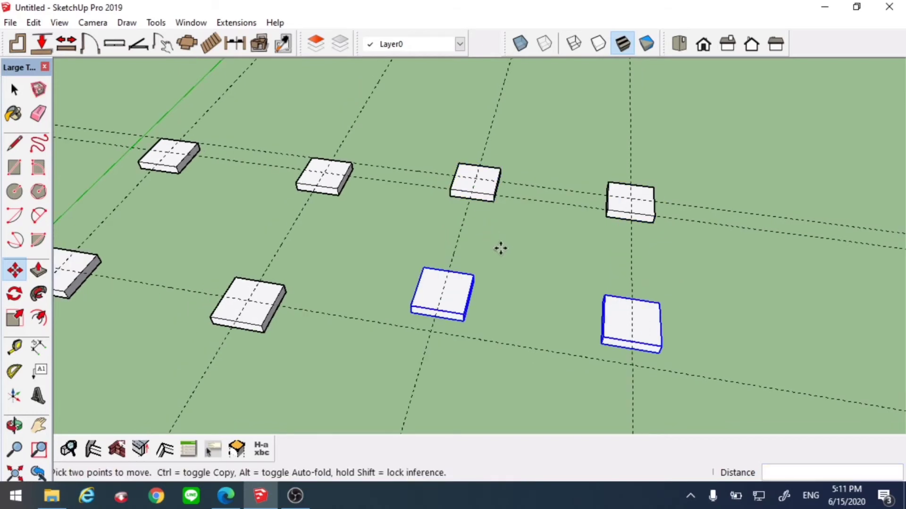
{"action": "key", "text": "Escape"}
Add two row guides at successive 3.5 m offsets from the farthest row guide toward the red axis
{"action": "scroll", "coordinate": [425, 227], "scroll_direction": "down", "scroll_amount": 3}
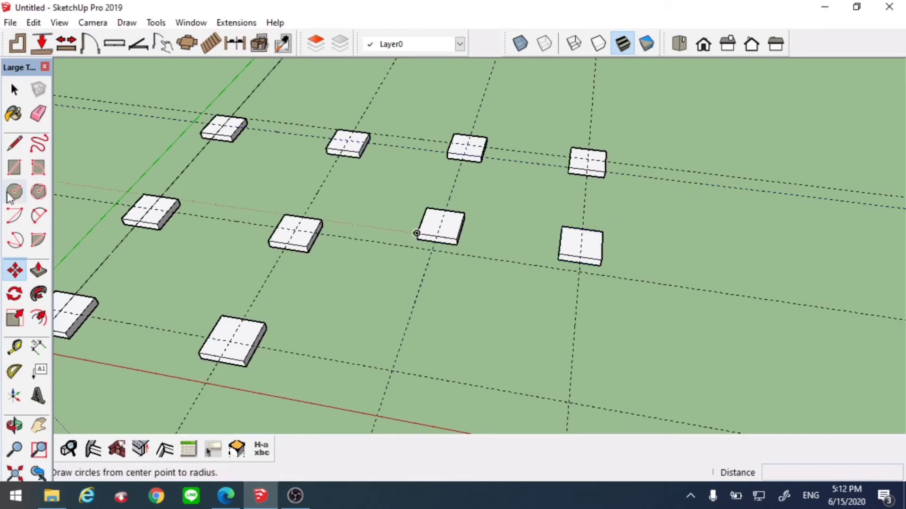
{"action": "left_click", "coordinate": [14, 348]}
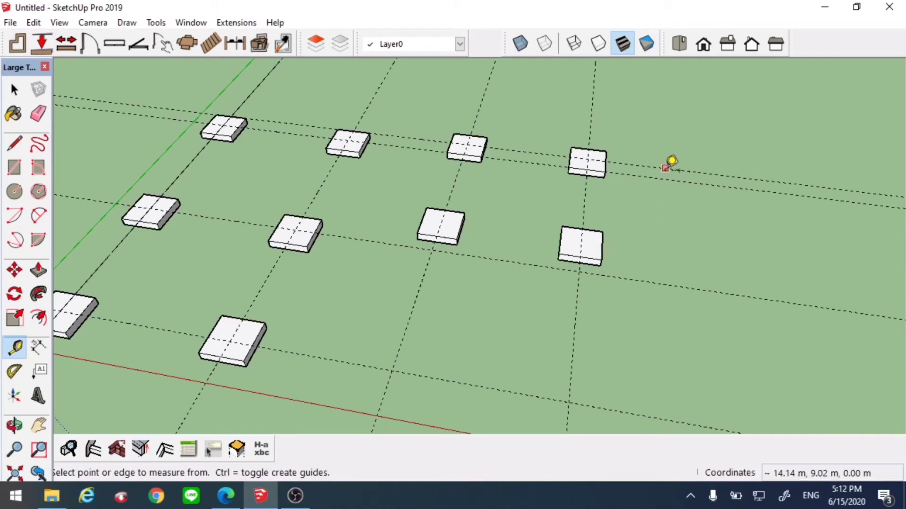
{"action": "left_click", "coordinate": [665, 169]}
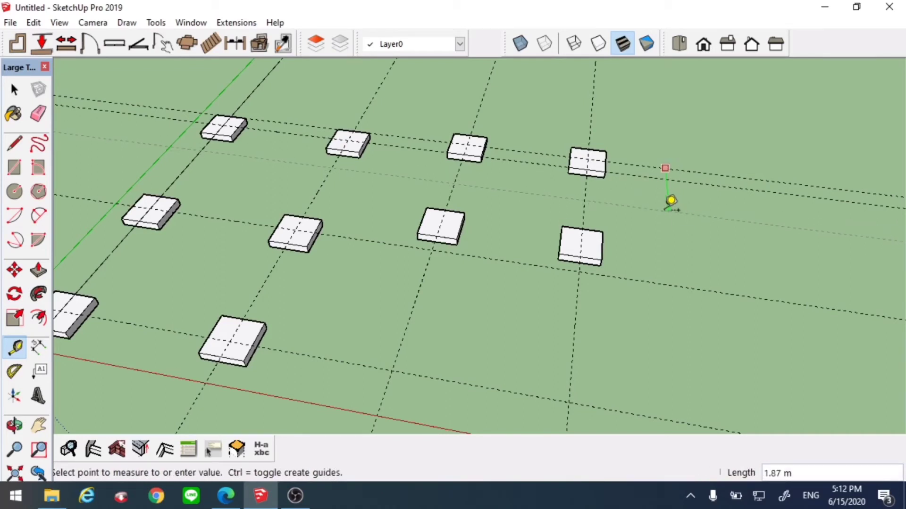
{"action": "type", "text": "3.5"}
{"action": "key", "text": "Return"}
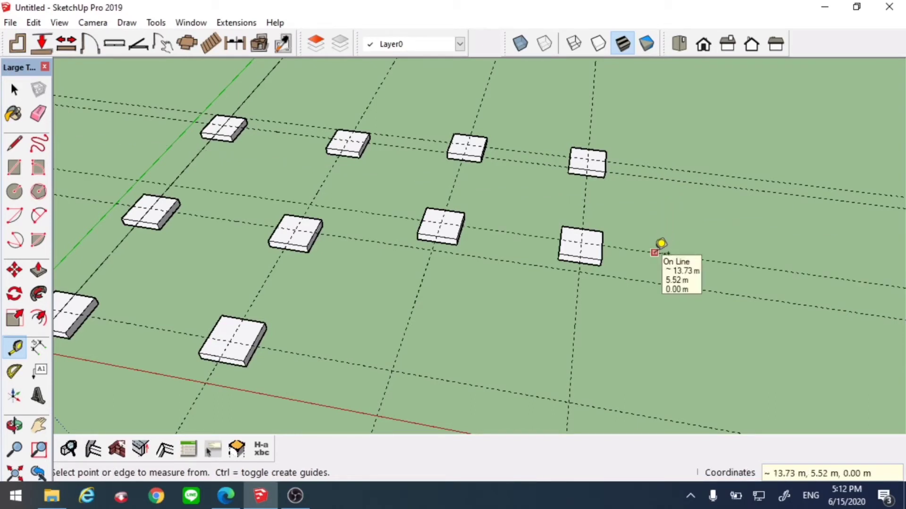
{"action": "left_click", "coordinate": [654, 252]}
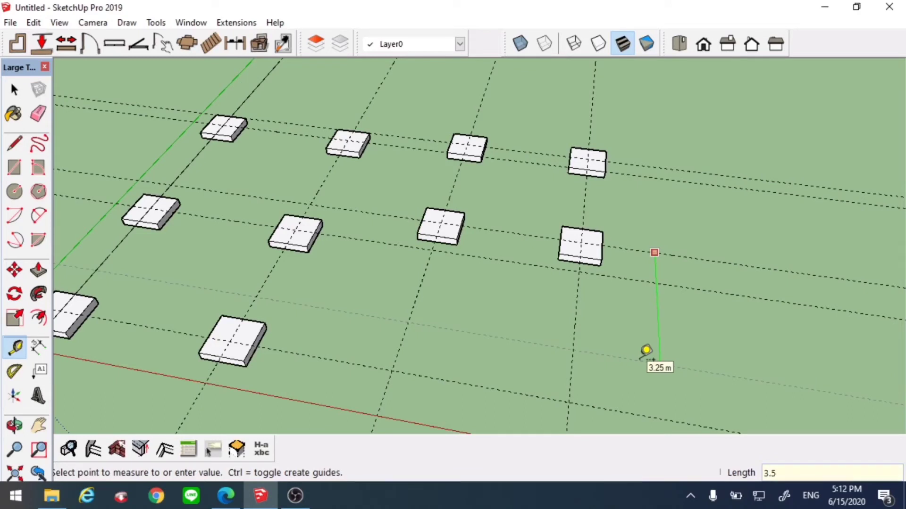
{"action": "key", "text": "Escape"}
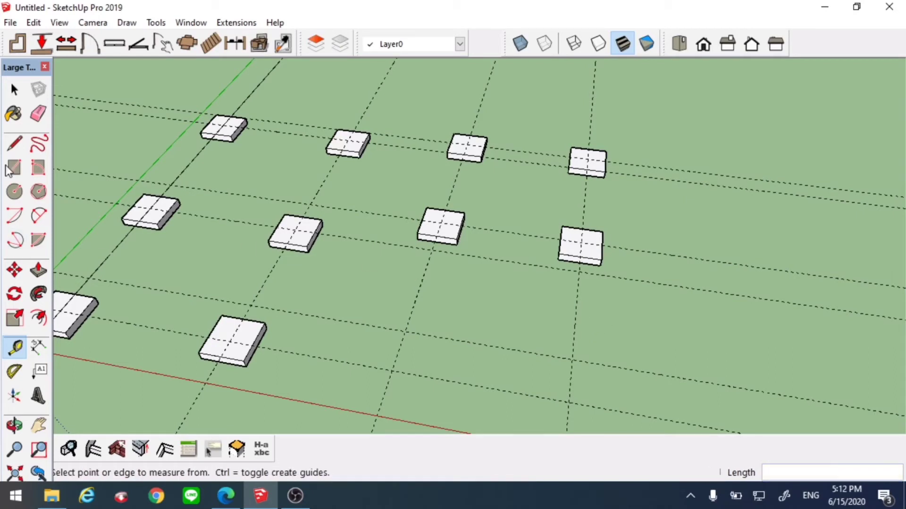
Copy the middle footings of columns 3 and 4 by centre 3.50 m onto the nearest new row guide, and clear the selection
{"action": "left_click", "coordinate": [23, 93]}
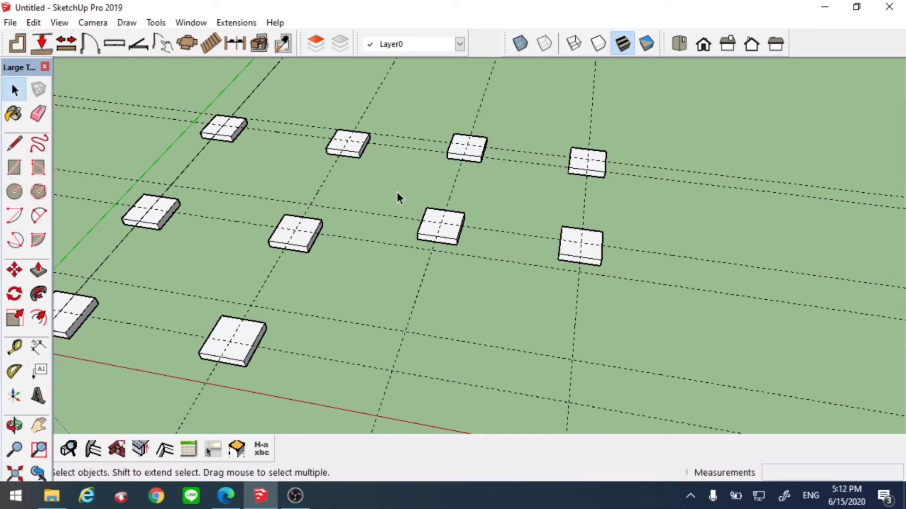
{"action": "left_click_drag", "start_coordinate": [397, 191], "coordinate": [639, 286]}
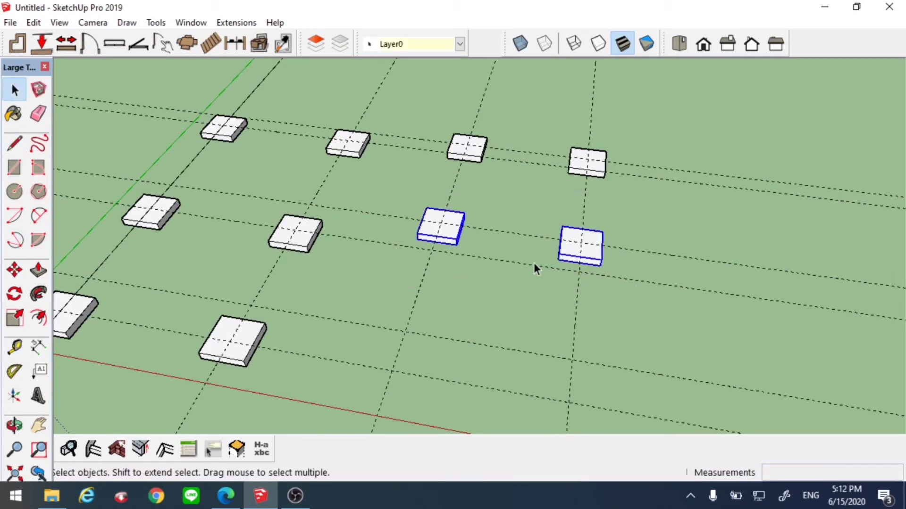
{"action": "left_click", "coordinate": [14, 270]}
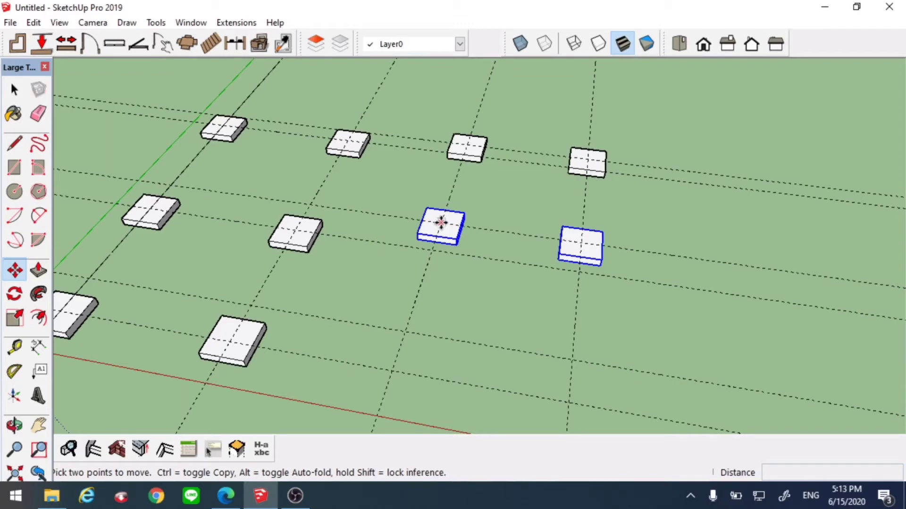
{"action": "key", "text": "ctrl"}
{"action": "left_click", "coordinate": [440, 223]}
{"action": "left_click", "coordinate": [404, 328]}
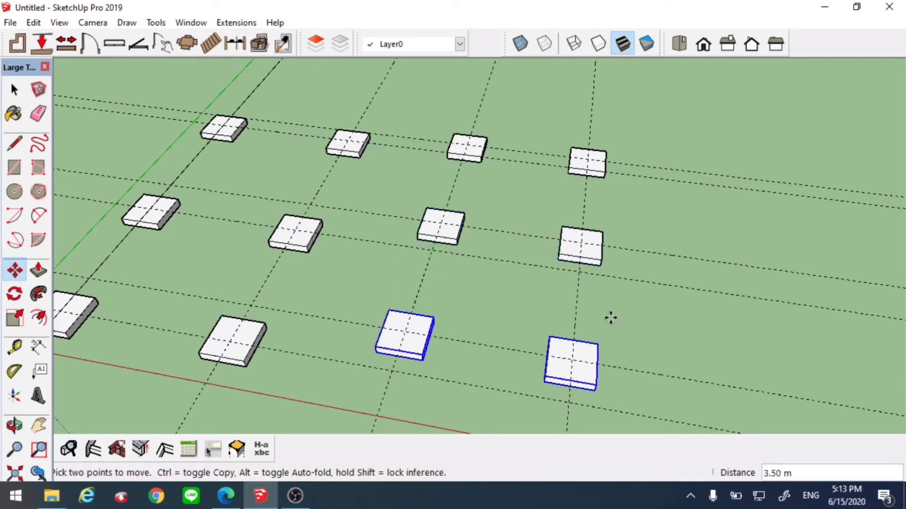
{"action": "scroll", "coordinate": [609, 315], "scroll_direction": "down", "scroll_amount": 5}
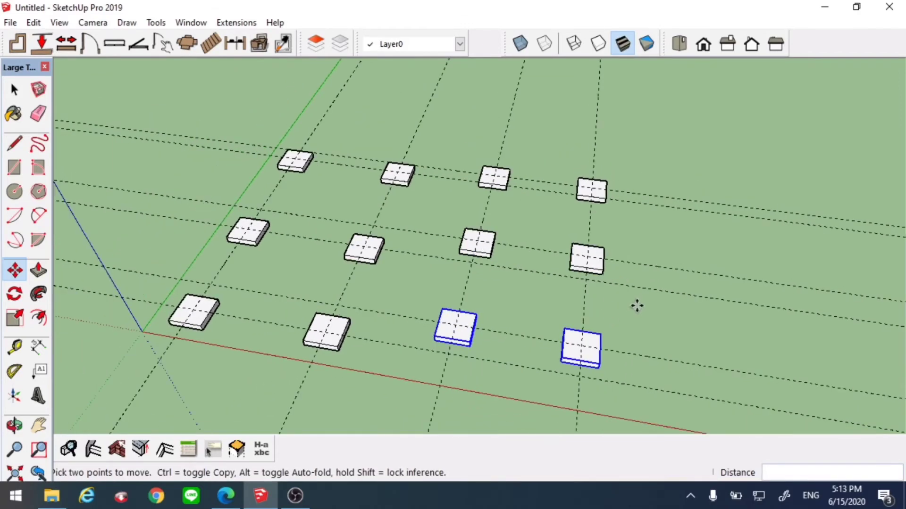
{"action": "key", "text": "ctrl+t"}
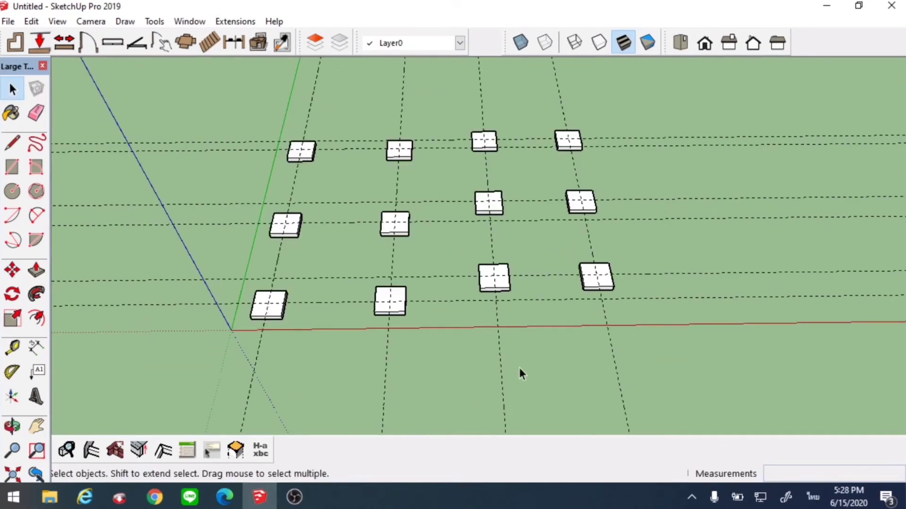
Create a layer named ฐานราก for the footings and close the layer manager
{"action": "scroll", "coordinate": [519, 373], "scroll_direction": "down", "scroll_amount": 1}
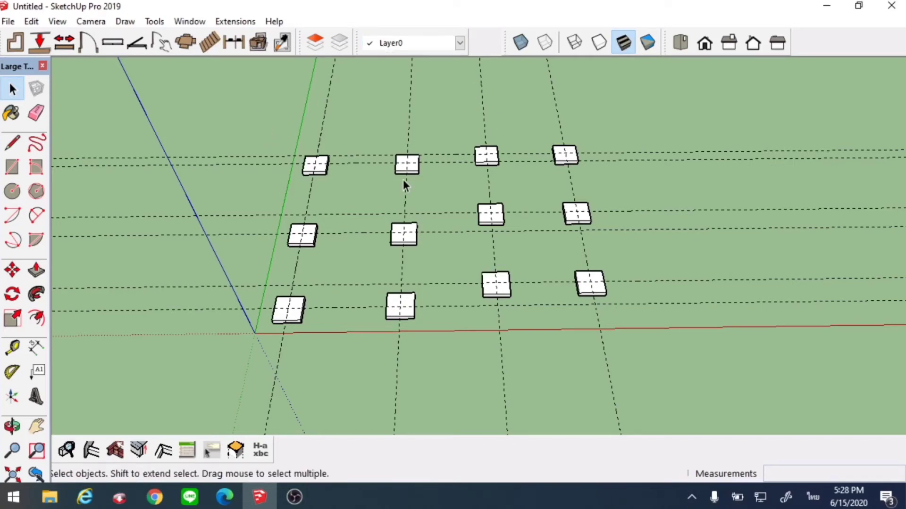
{"action": "scroll", "coordinate": [404, 182], "scroll_direction": "up", "scroll_amount": 1}
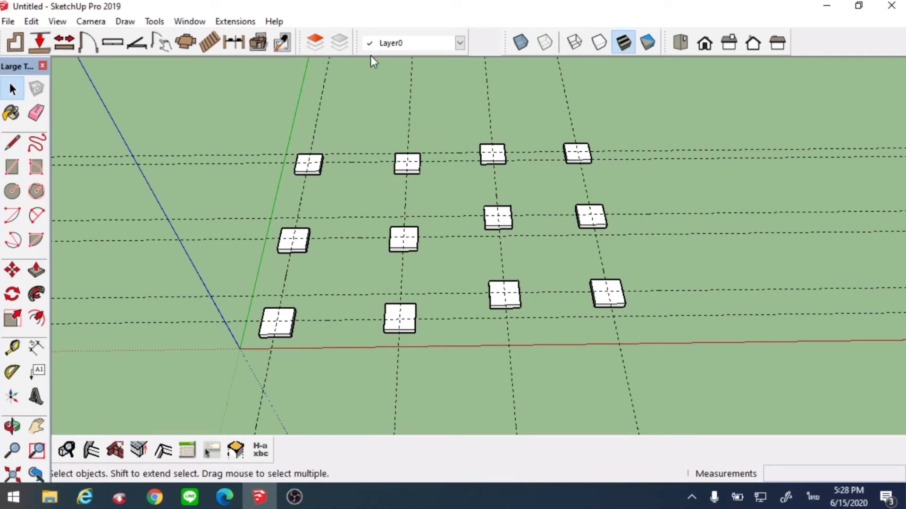
{"action": "left_click", "coordinate": [315, 43]}
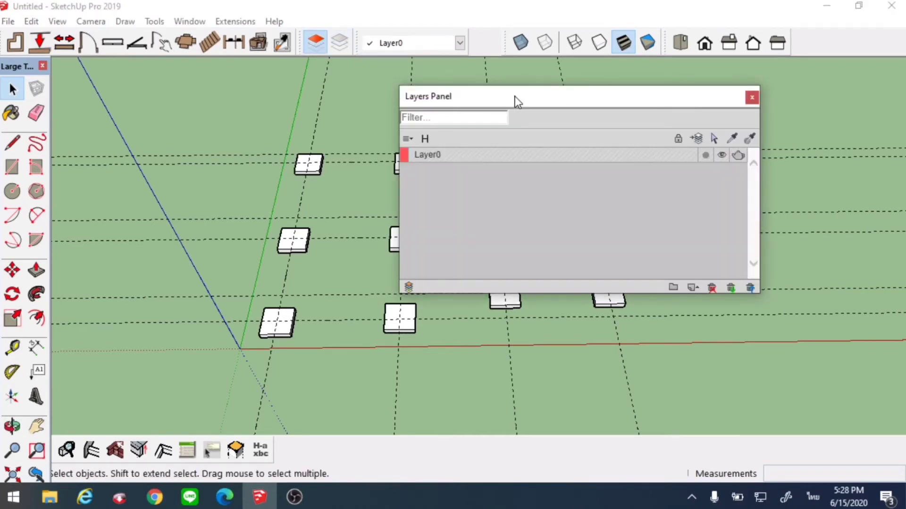
{"action": "left_click_drag", "start_coordinate": [517, 101], "coordinate": [579, 102]}
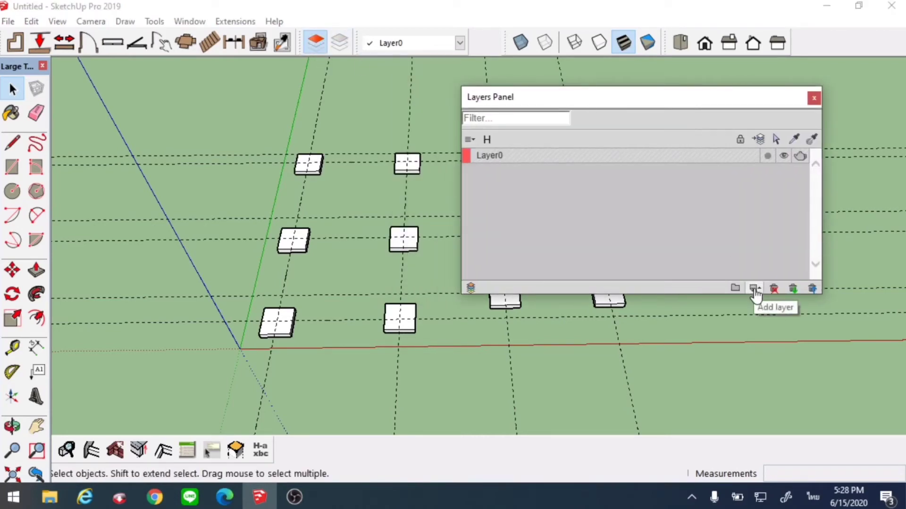
{"action": "left_click", "coordinate": [754, 290]}
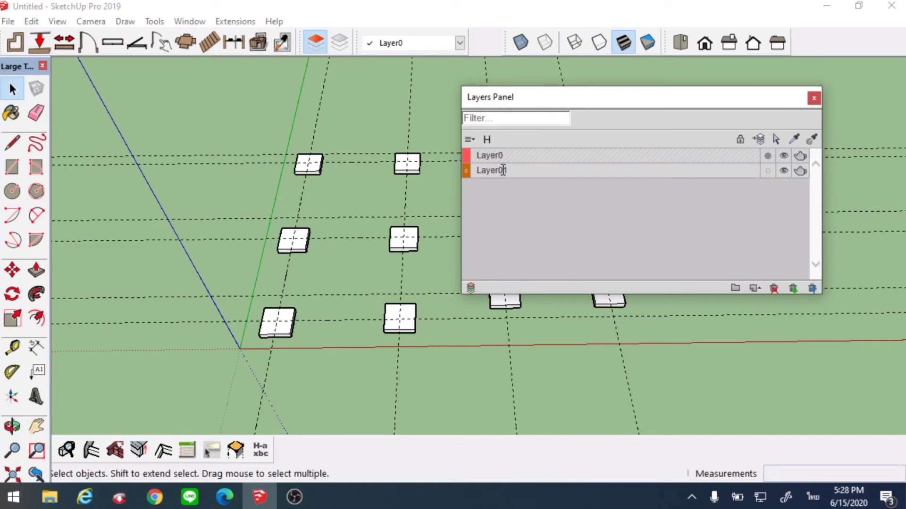
{"action": "double_click", "coordinate": [503, 170]}
{"action": "key", "text": "BackSpace"}
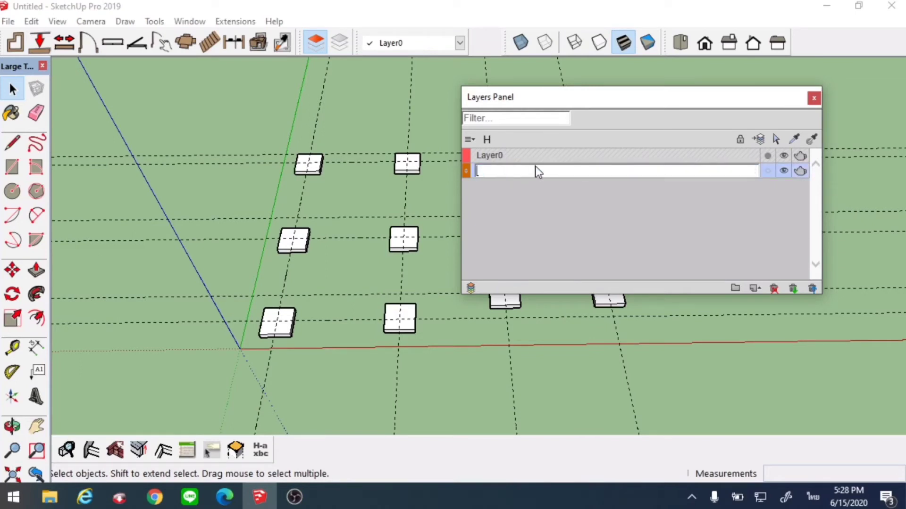
{"action": "type", "text": "s"}
{"action": "left_click", "coordinate": [413, 191]}
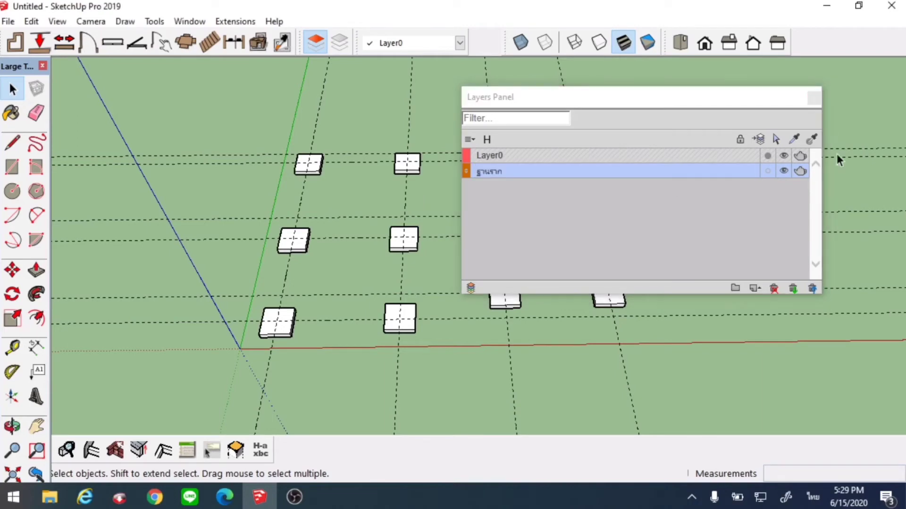
{"action": "left_click", "coordinate": [813, 99]}
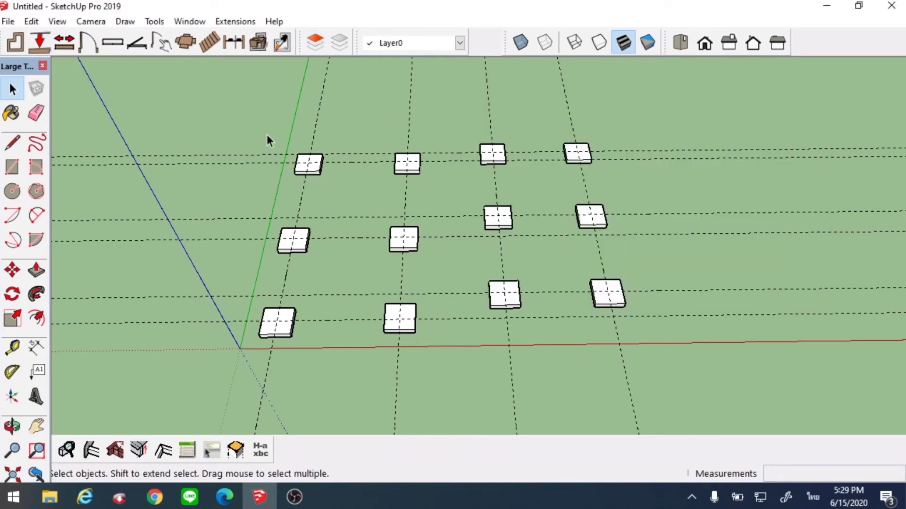
Assign all the footings to the ฐานราก layer, and check the assignment by hiding and showing that layer
{"action": "left_click_drag", "start_coordinate": [231, 121], "coordinate": [683, 369]}
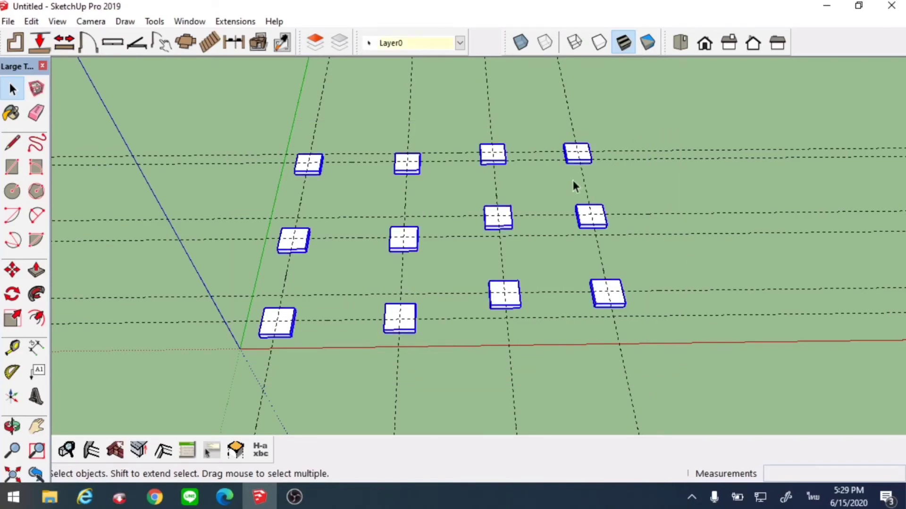
{"action": "left_click", "coordinate": [324, 44]}
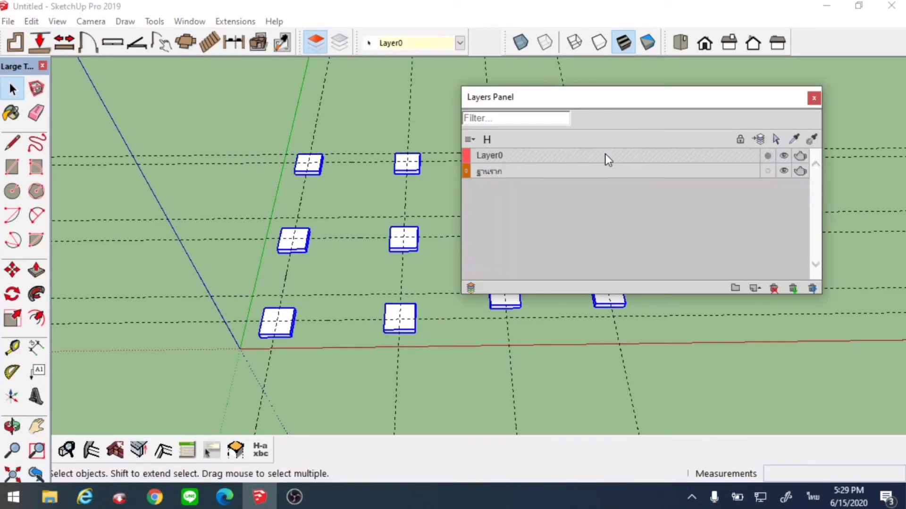
{"action": "left_click", "coordinate": [534, 171]}
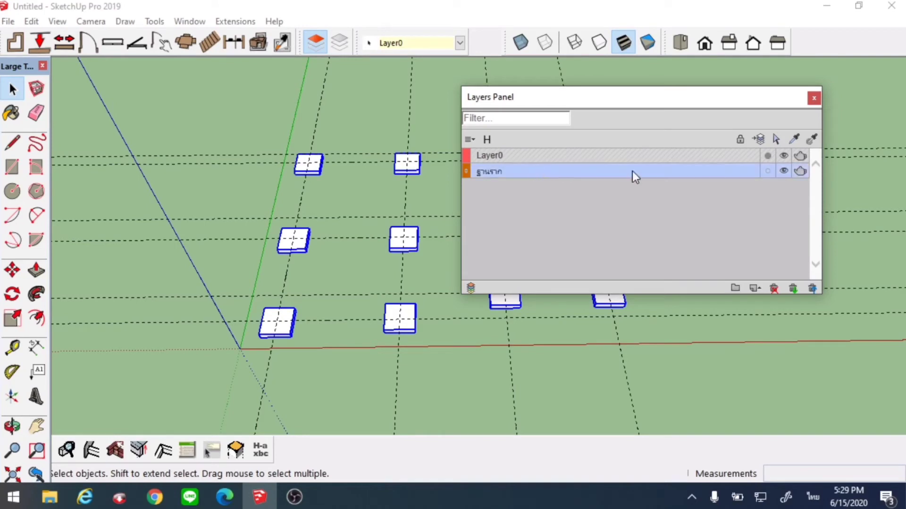
{"action": "left_click", "coordinate": [758, 140]}
{"action": "left_click", "coordinate": [758, 140]}
{"action": "left_click_drag", "start_coordinate": [707, 99], "coordinate": [716, 140]}
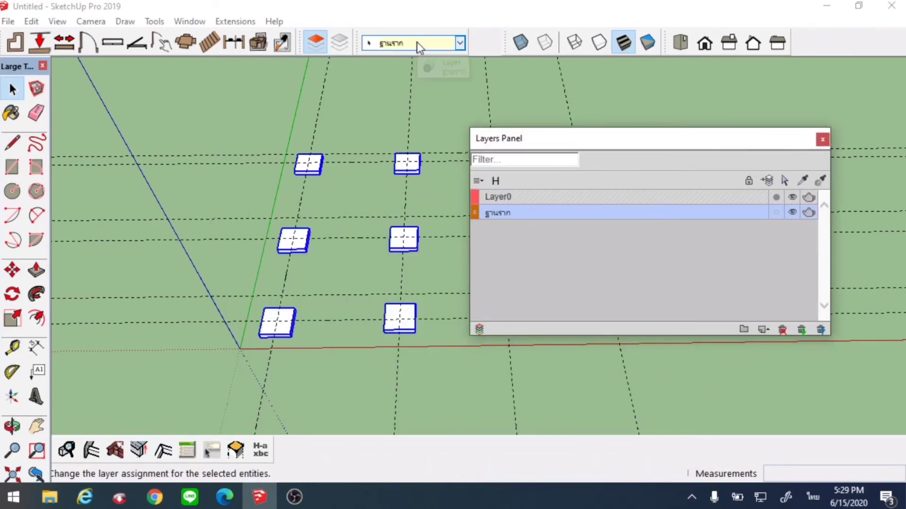
{"action": "left_click", "coordinate": [792, 213]}
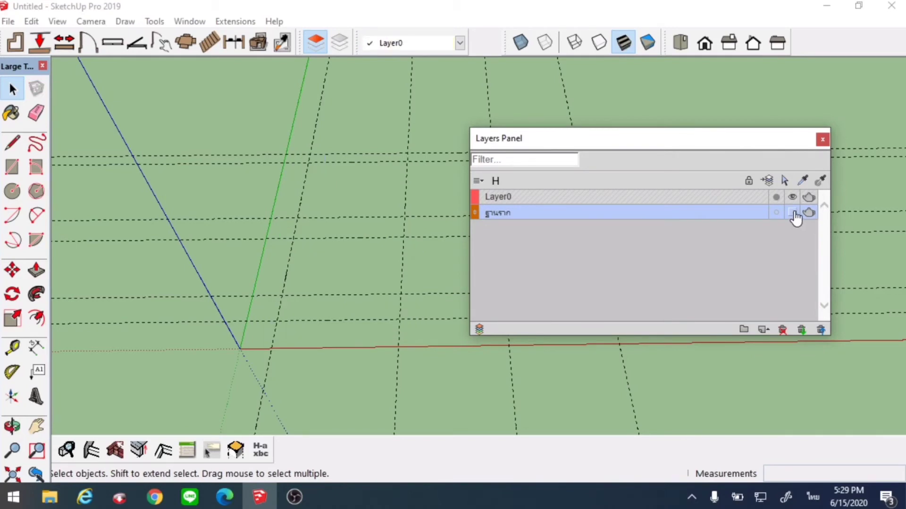
{"action": "left_click", "coordinate": [792, 213]}
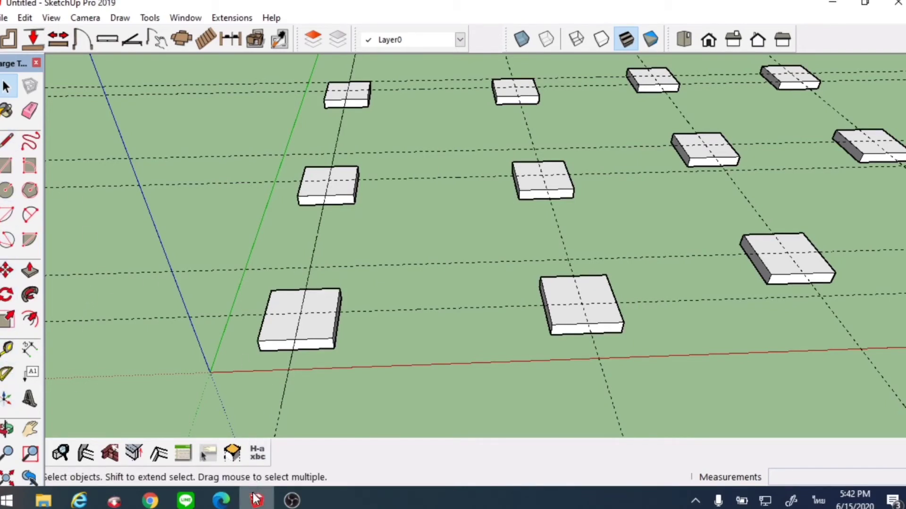
Check the C1 column section dimensions in the PDF plan in Edge, and return to the SketchUp model
{"action": "left_click", "coordinate": [221, 500]}
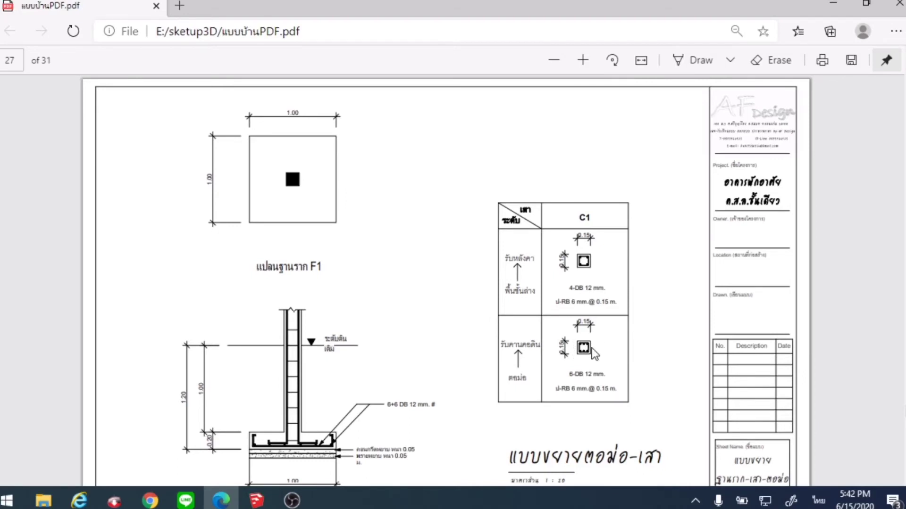
{"action": "left_click", "coordinate": [257, 500]}
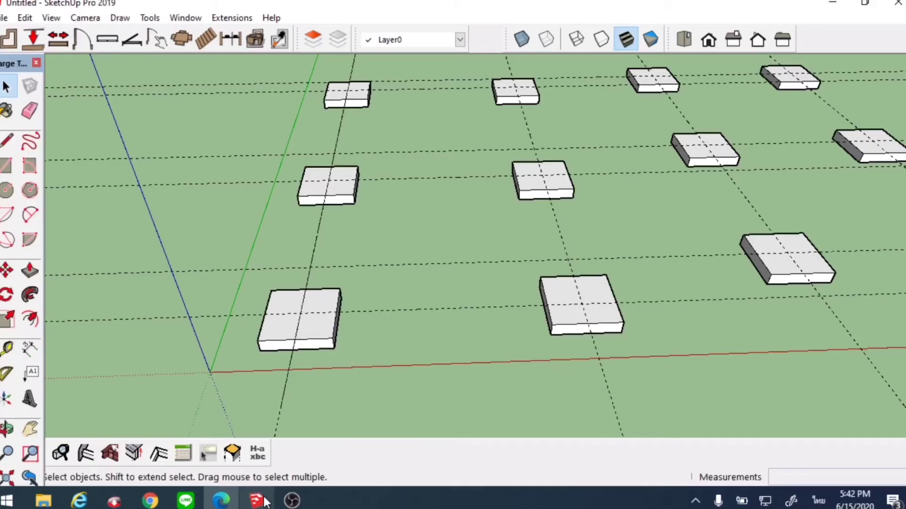
Draw a 0.15 × 0.15 m rectangle centred on the guide intersection on top of the footing nearest the origin
{"action": "left_click", "coordinate": [29, 429]}
{"action": "left_click_drag", "start_coordinate": [190, 334], "coordinate": [148, 239]}
{"action": "left_click", "coordinate": [8, 453]}
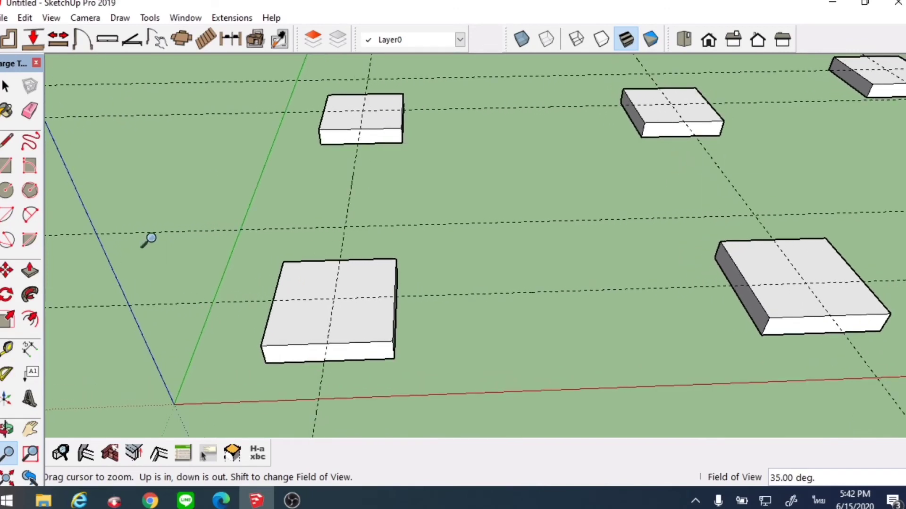
{"action": "right_click", "coordinate": [156, 239]}
{"action": "left_click", "coordinate": [182, 247]}
{"action": "left_click", "coordinate": [7, 166]}
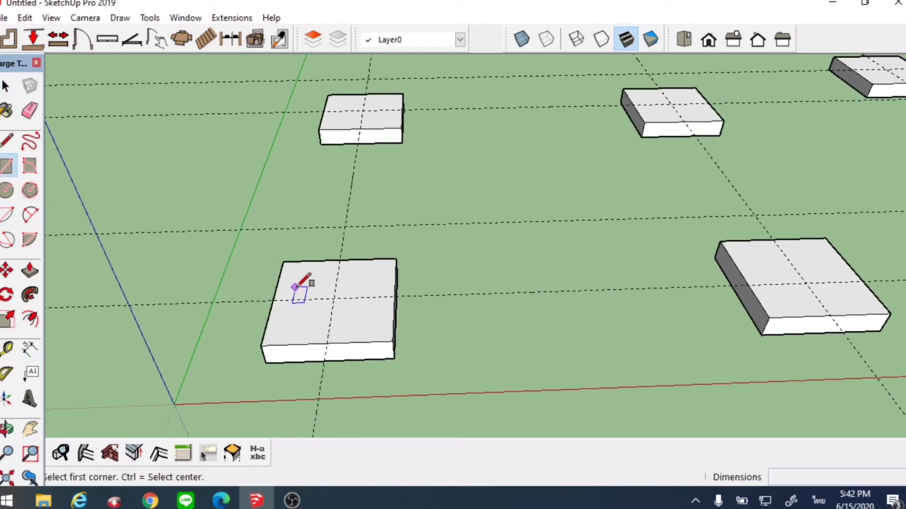
{"action": "left_click", "coordinate": [333, 299]}
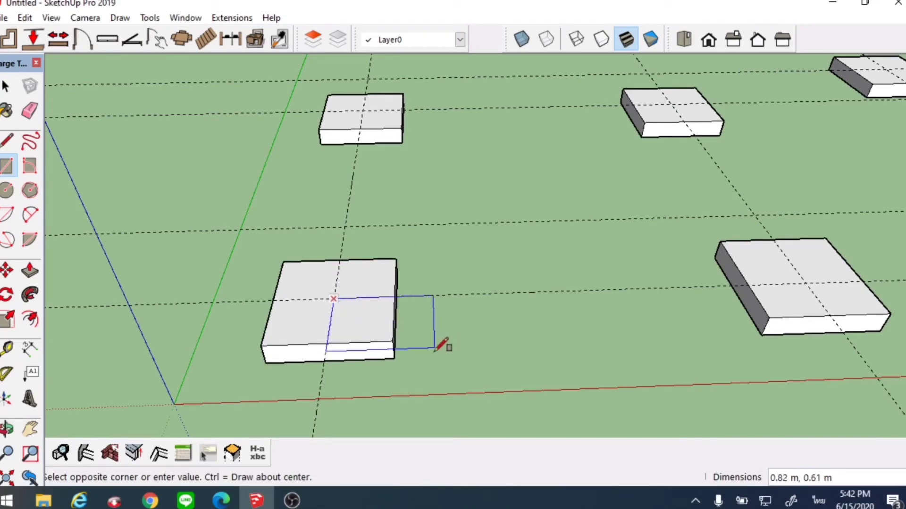
{"action": "key", "text": "ctrl"}
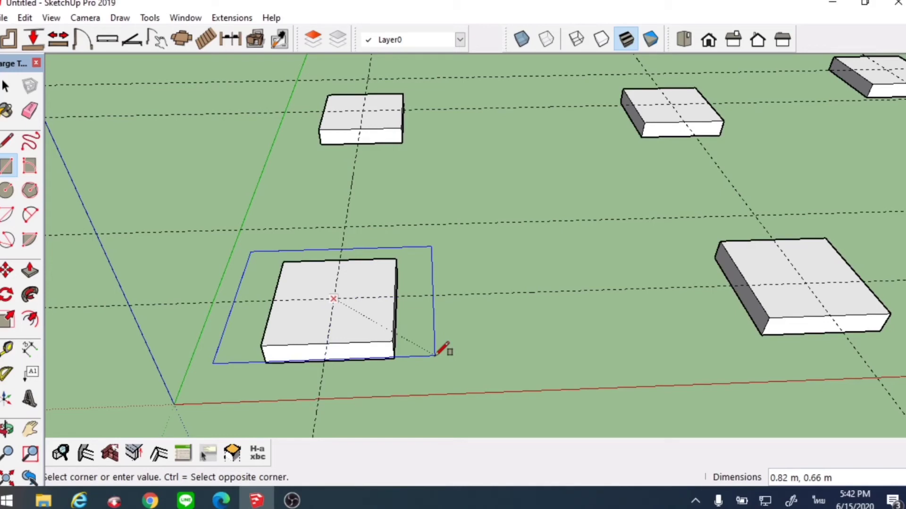
{"action": "key", "text": "ctrl"}
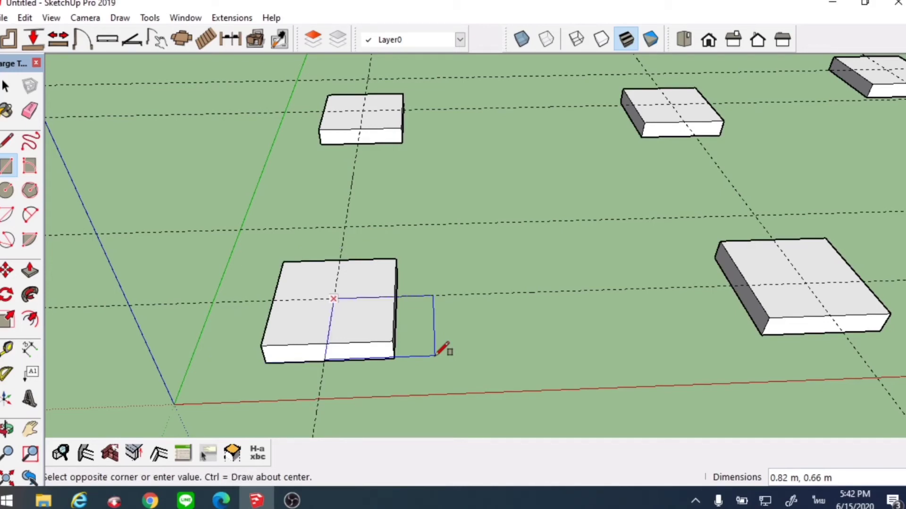
{"action": "key", "text": "ctrl"}
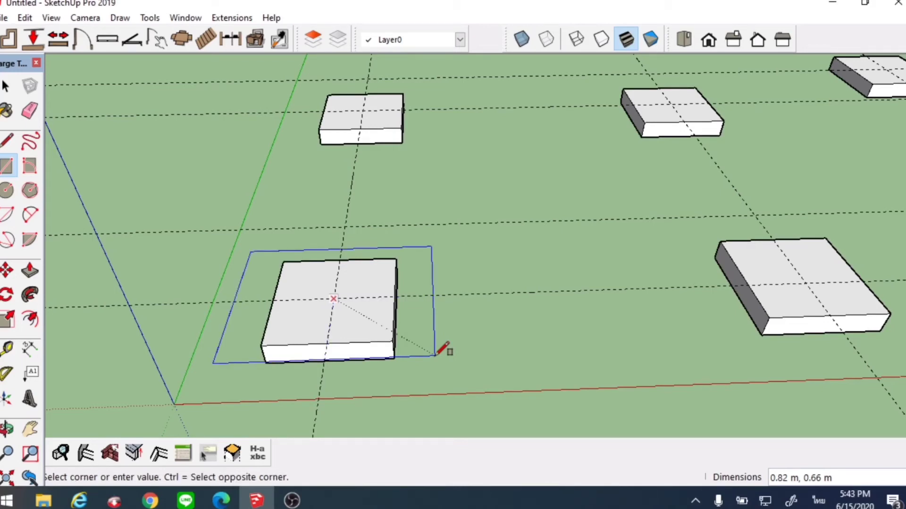
{"action": "type", "text": "จ"}
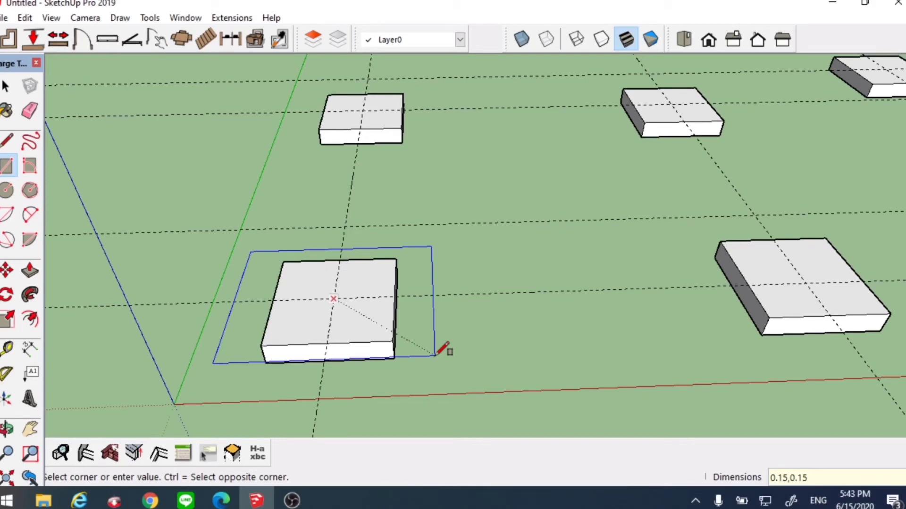
{"action": "type", "text": "0.15,0.15"}
{"action": "key", "text": "Return"}
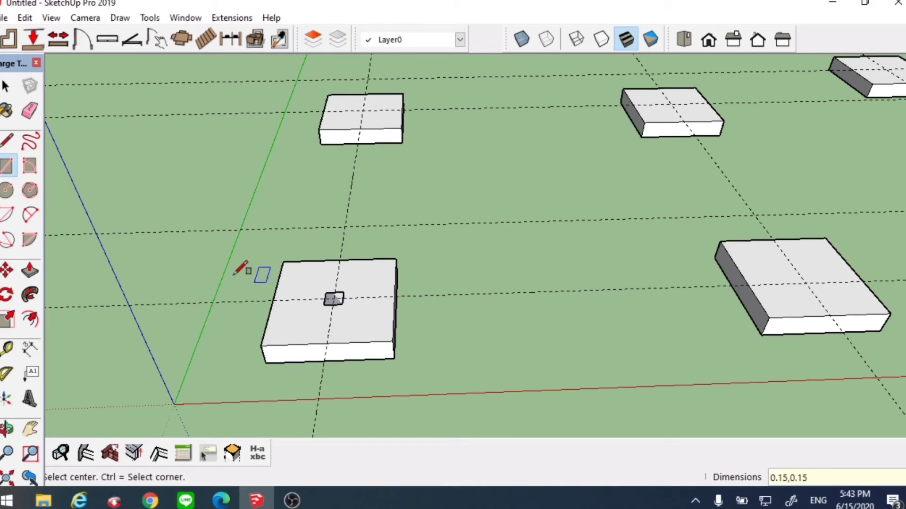
Push/Pull the small square on the footing nearest the origin up 1 m to form the column stub
{"action": "left_click", "coordinate": [30, 271]}
{"action": "scroll", "coordinate": [316, 275], "scroll_direction": "up", "scroll_amount": 2}
{"action": "scroll", "coordinate": [316, 275], "scroll_direction": "up", "scroll_amount": 2}
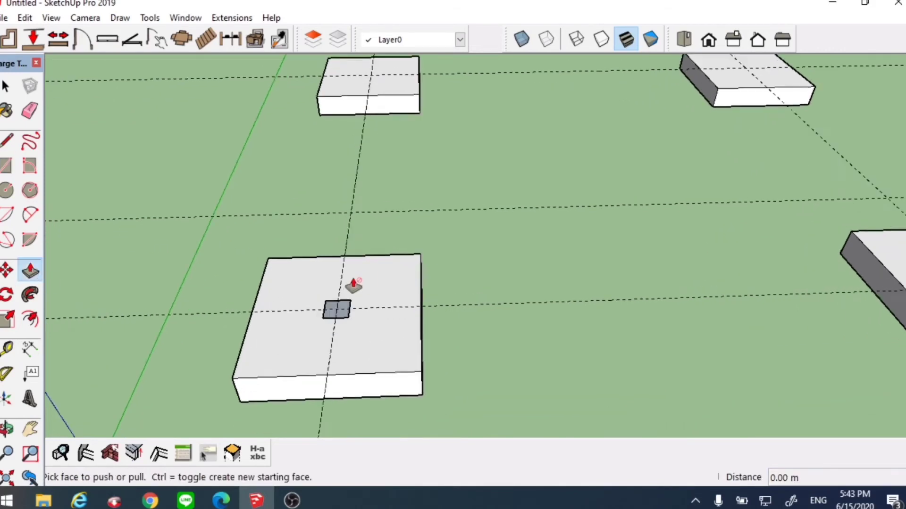
{"action": "left_click", "coordinate": [334, 313]}
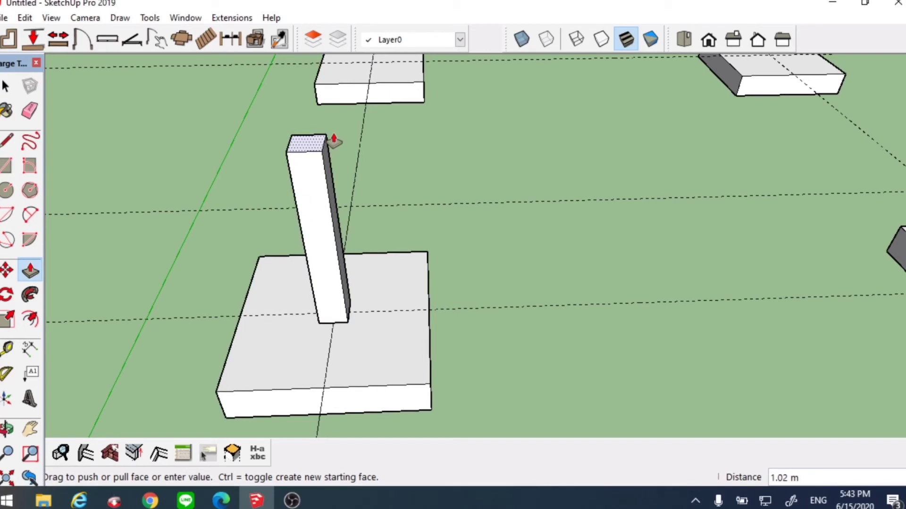
{"action": "type", "text": "1"}
{"action": "key", "text": "Return"}
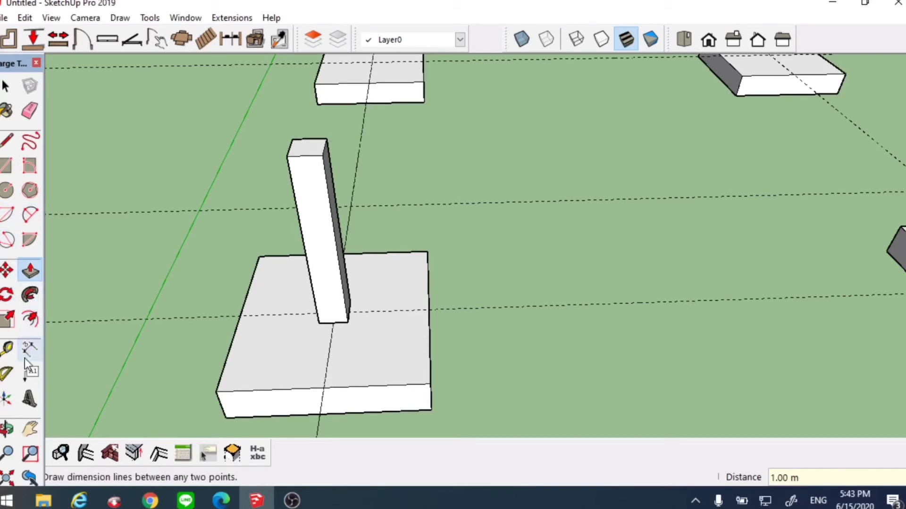
Select all faces and edges of the column stub on the footing nearest the origin, and start making it a component
{"action": "left_click", "coordinate": [7, 430]}
{"action": "left_click_drag", "start_coordinate": [406, 312], "coordinate": [472, 196]}
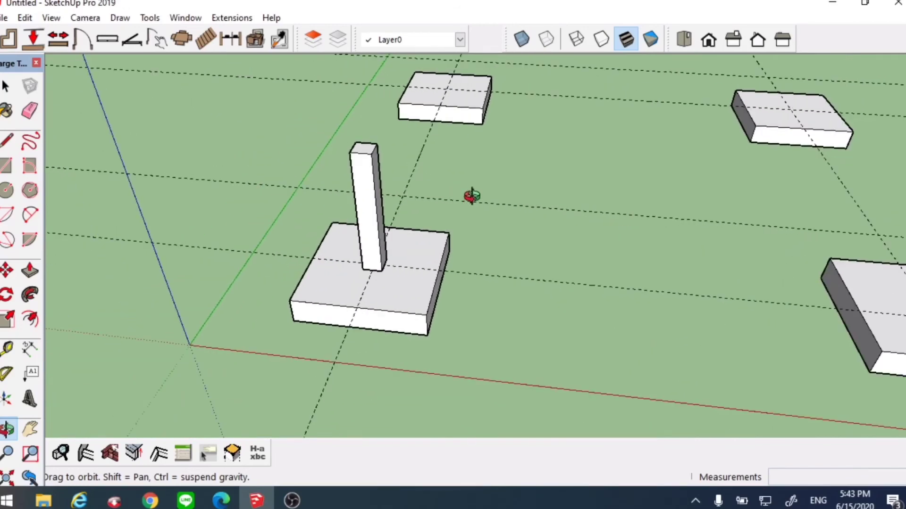
{"action": "right_click", "coordinate": [435, 185]}
{"action": "left_click", "coordinate": [457, 194]}
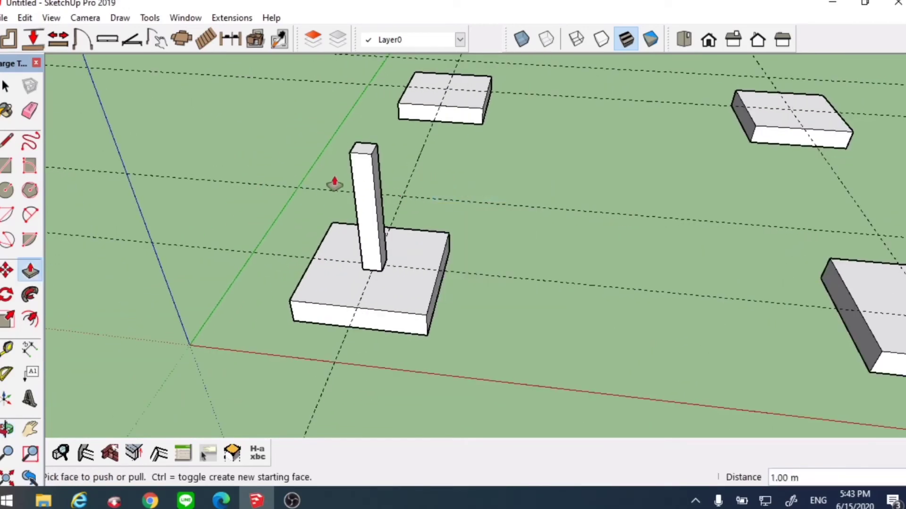
{"action": "left_click", "coordinate": [7, 429]}
{"action": "left_click_drag", "start_coordinate": [242, 246], "coordinate": [430, 257]}
{"action": "scroll", "coordinate": [448, 269], "scroll_direction": "up", "scroll_amount": 2}
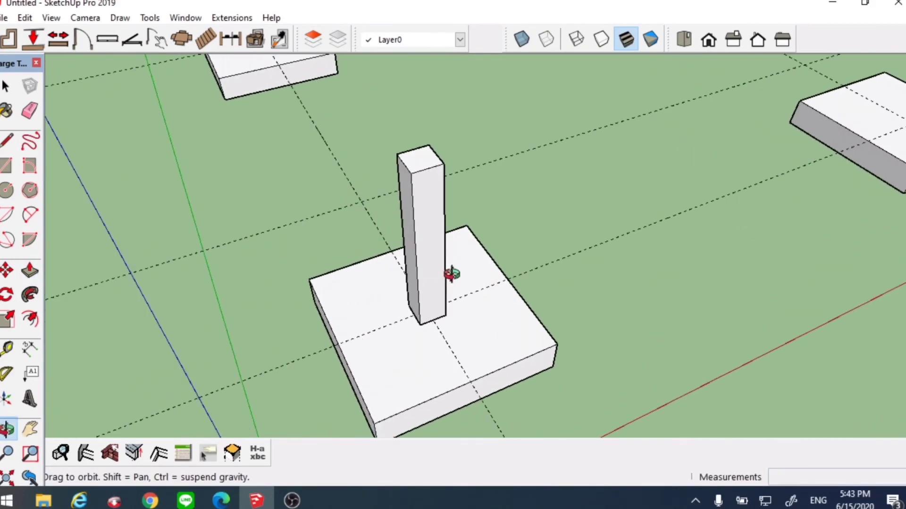
{"action": "left_click", "coordinate": [6, 86]}
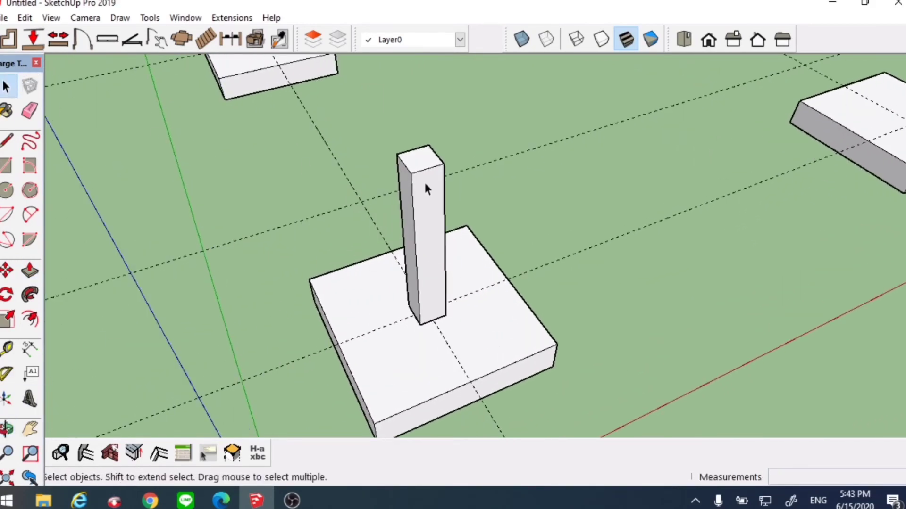
{"action": "triple_click", "coordinate": [411, 190]}
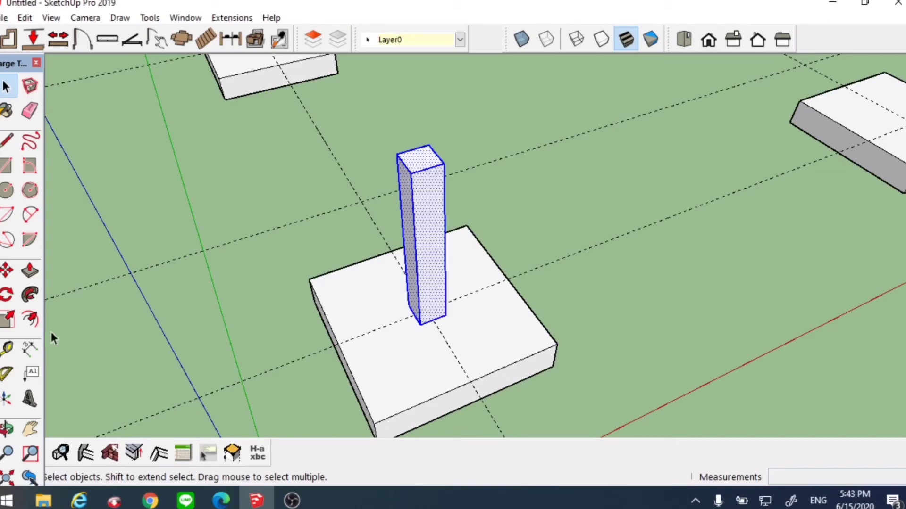
{"action": "left_click", "coordinate": [6, 428]}
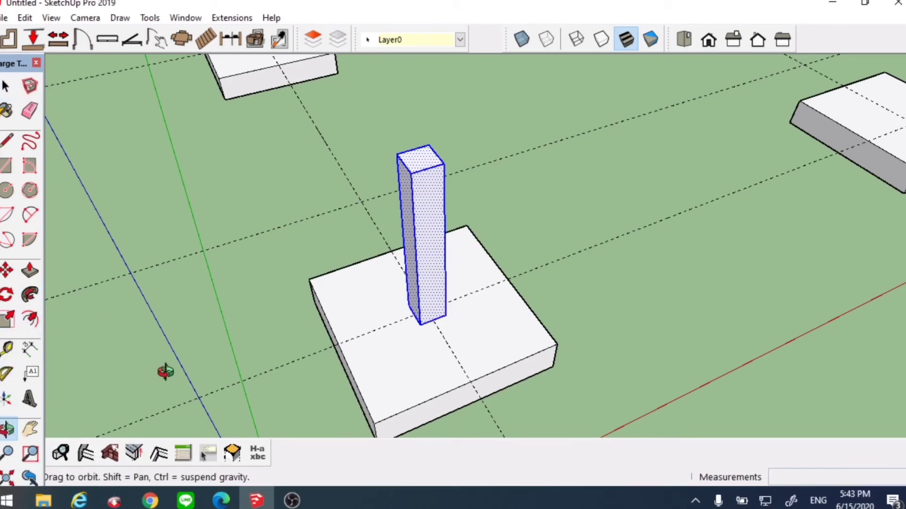
{"action": "left_click_drag", "start_coordinate": [165, 373], "coordinate": [461, 176]}
{"action": "right_click", "coordinate": [497, 185]}
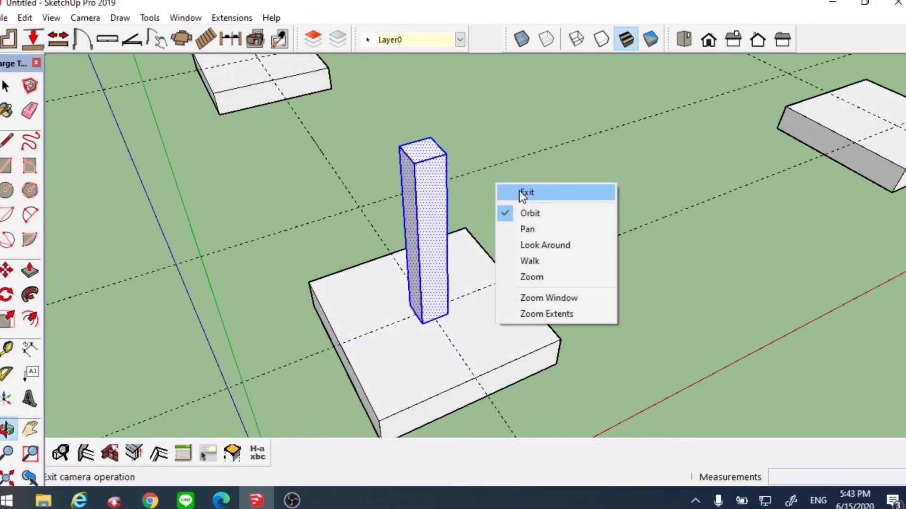
{"action": "left_click", "coordinate": [521, 193]}
{"action": "right_click", "coordinate": [424, 186]}
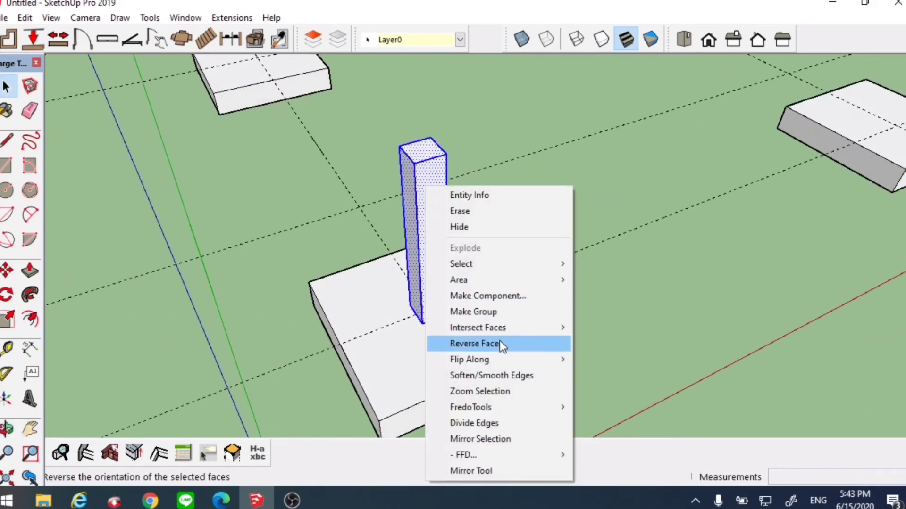
{"action": "left_click", "coordinate": [507, 297]}
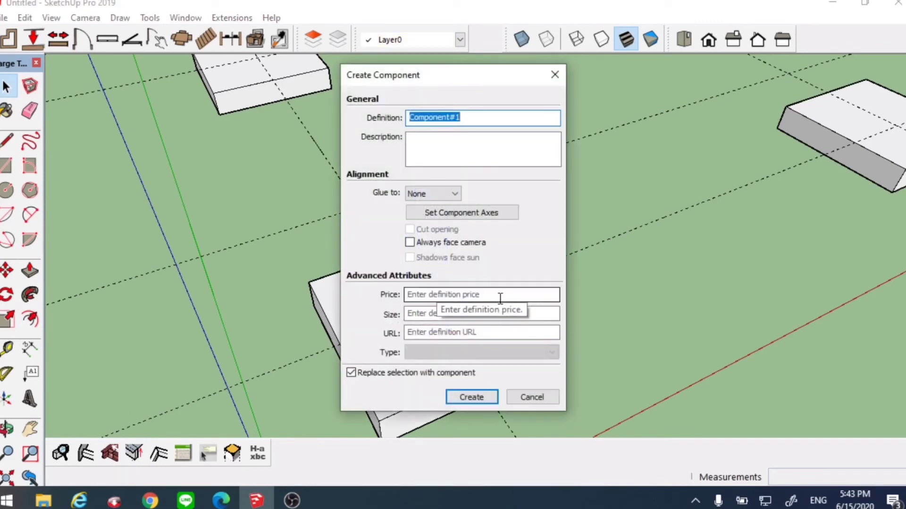